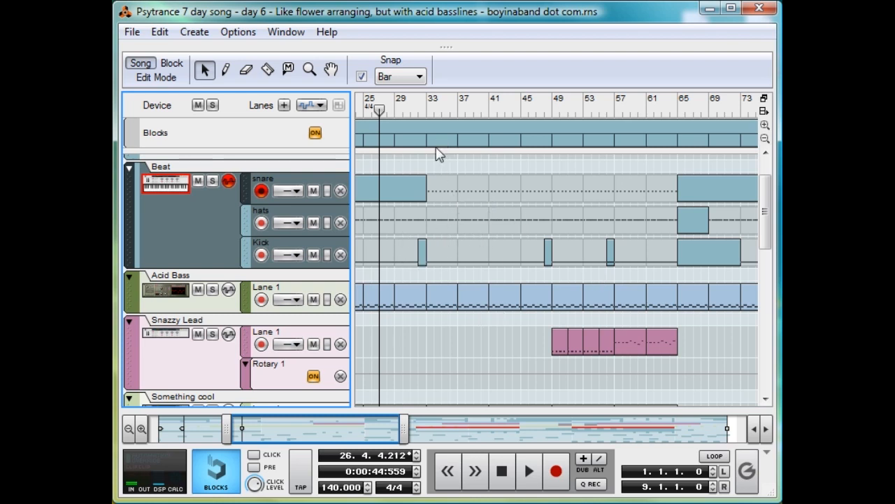
Step: Examine the full song arrangement across every track, from the Beat lanes down to the FX lanes
drag(404, 426, 745, 451)
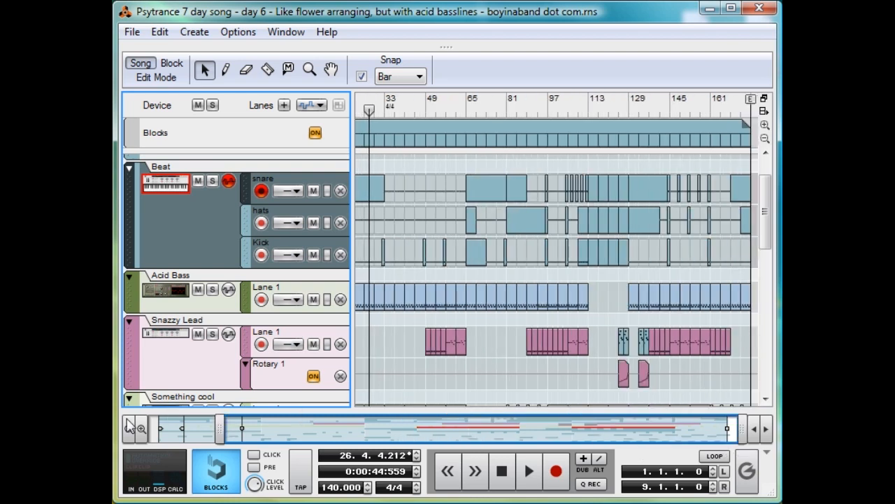
drag(221, 428, 155, 428)
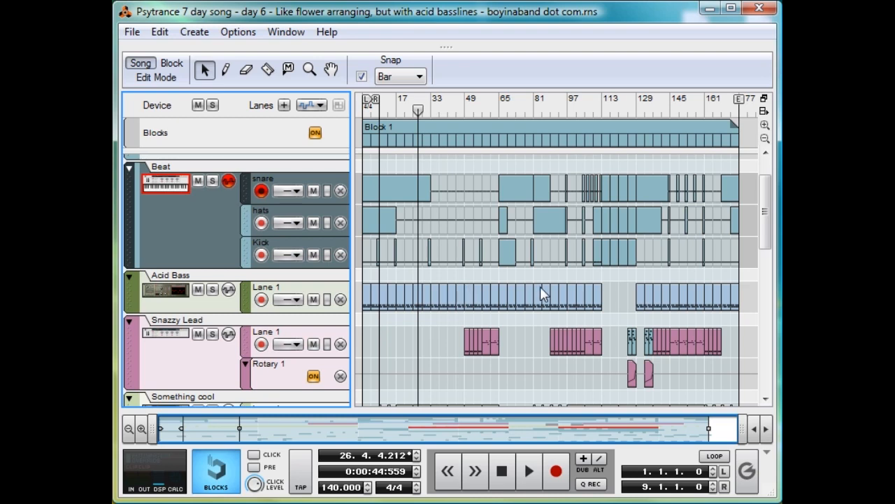
click(765, 138)
click(765, 140)
click(765, 140)
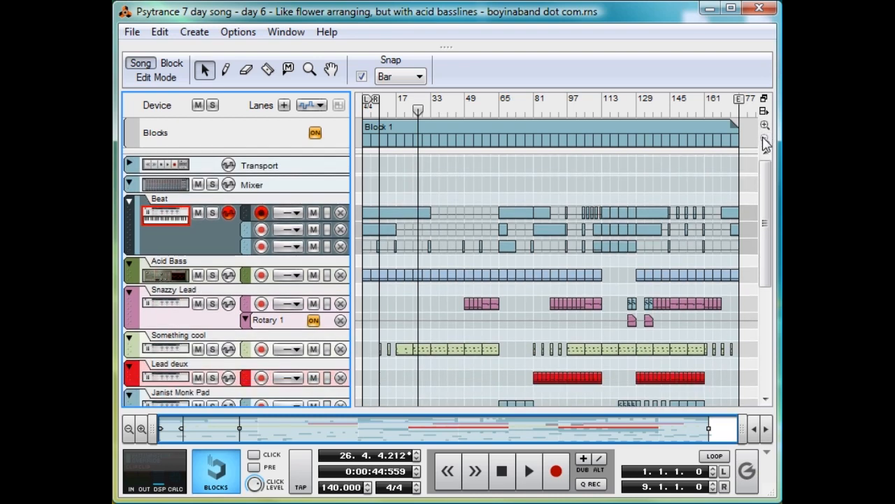
drag(768, 210, 761, 237)
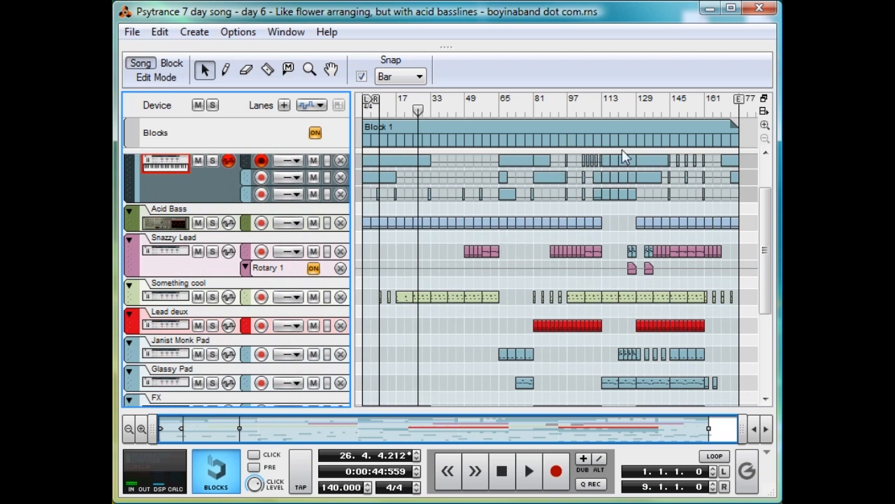
scroll(570, 179, down, 2)
scroll(556, 190, up, 2)
scroll(451, 271, down, 3)
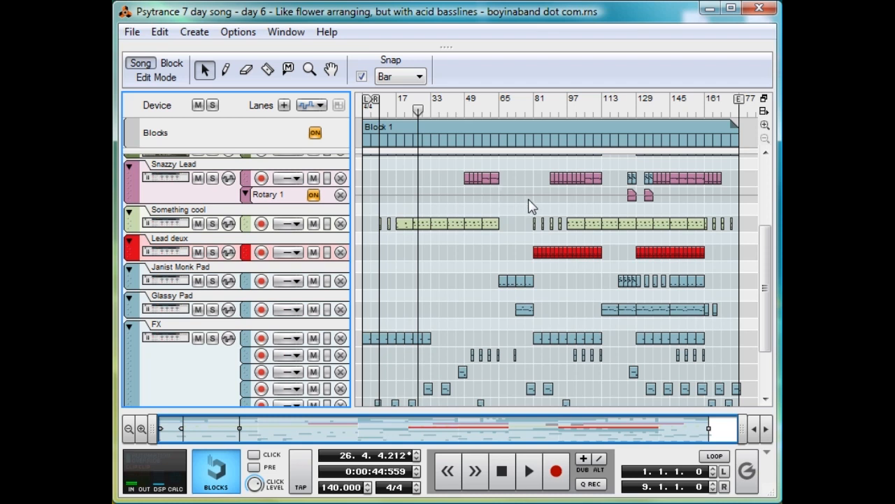
scroll(512, 197, up, 5)
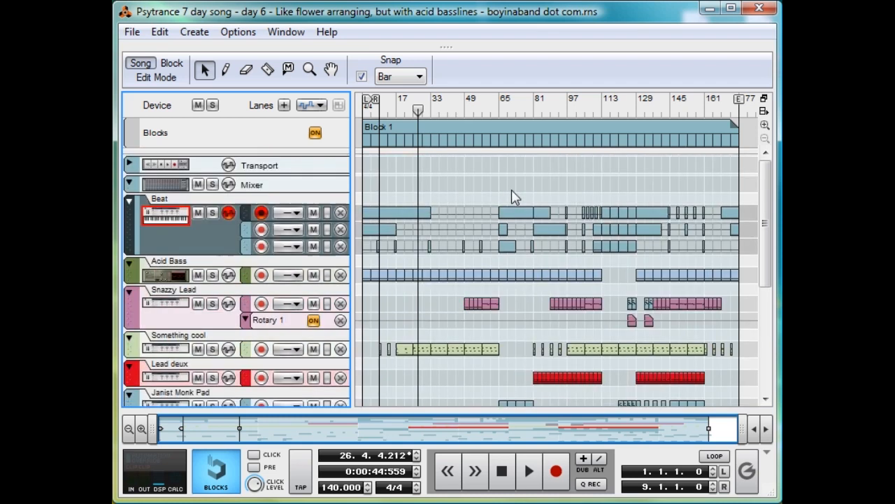
scroll(501, 231, down, 6)
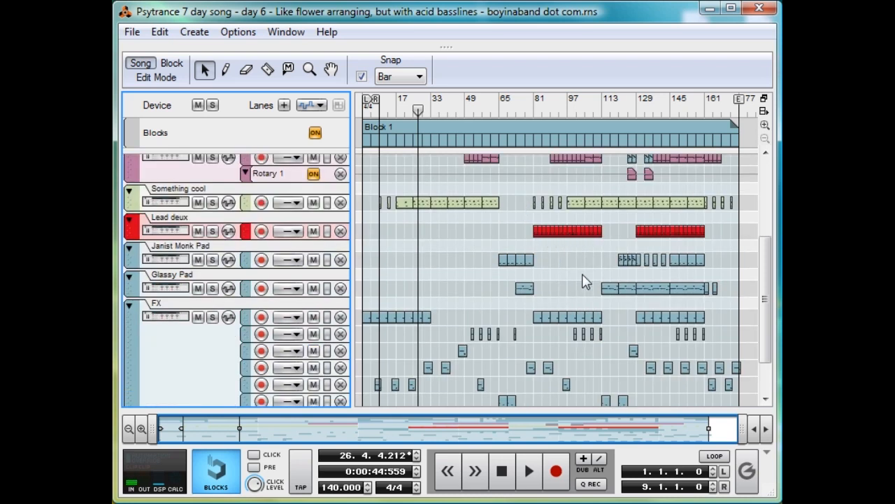
scroll(620, 255, up, 3)
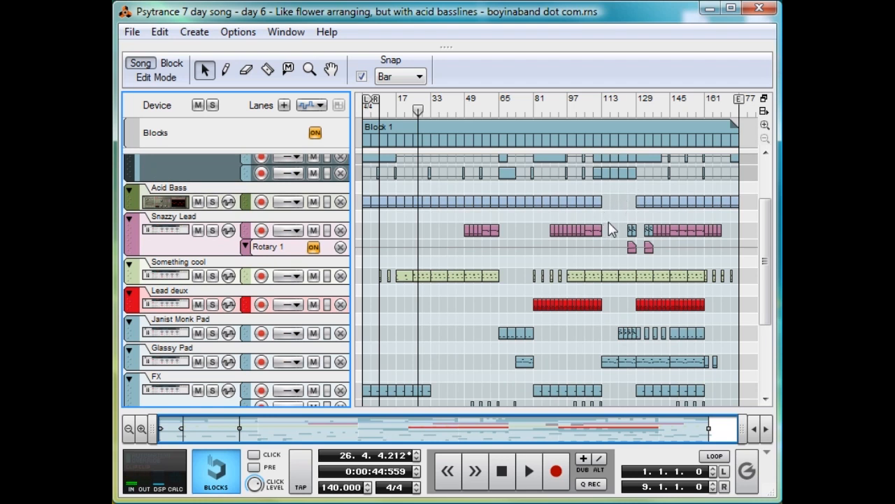
scroll(611, 230, down, 3)
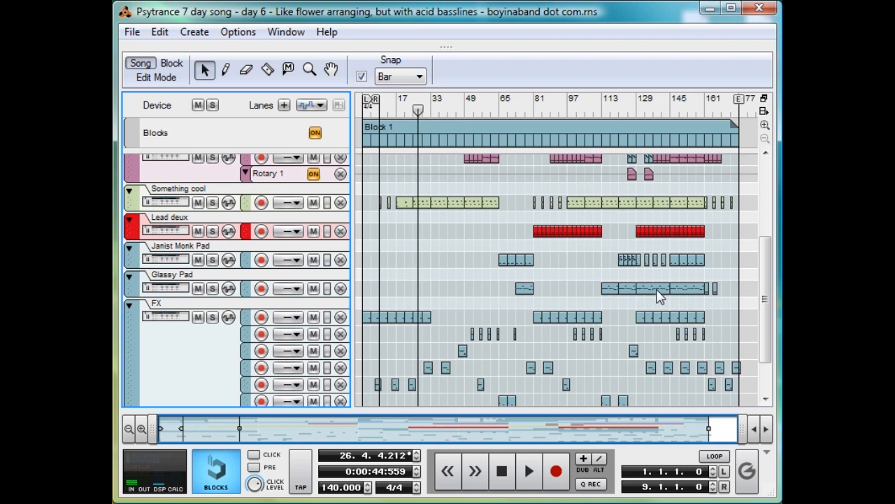
scroll(657, 296, down, 2)
scroll(653, 295, up, 6)
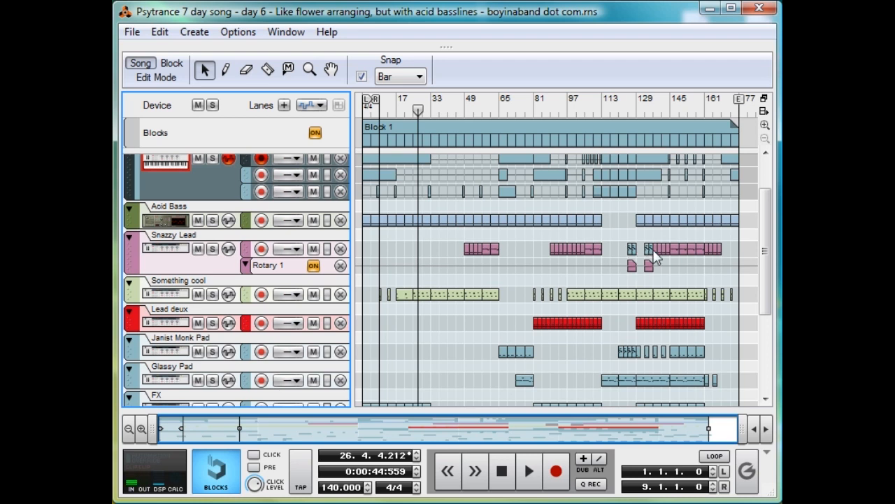
scroll(698, 252, up, 2)
mouse_move(728, 110)
mouse_down()
mouse_move(712, 124)
mouse_move(725, 113)
mouse_up()
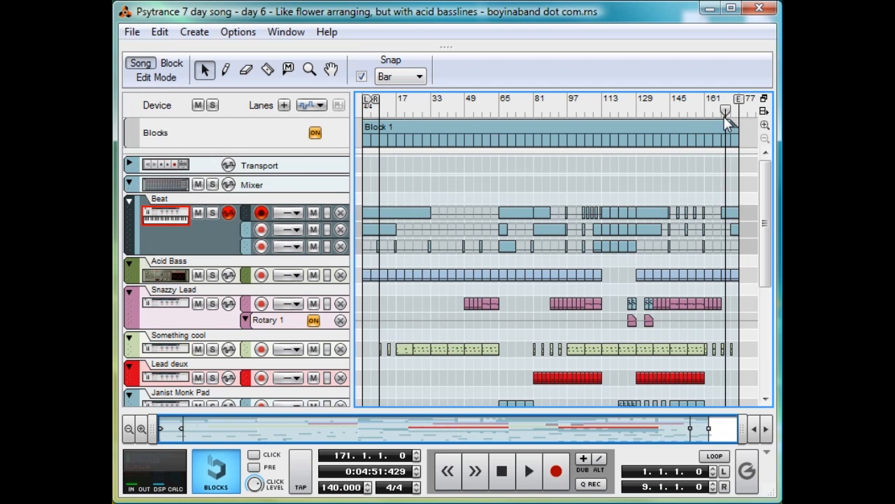
scroll(467, 233, down, 3)
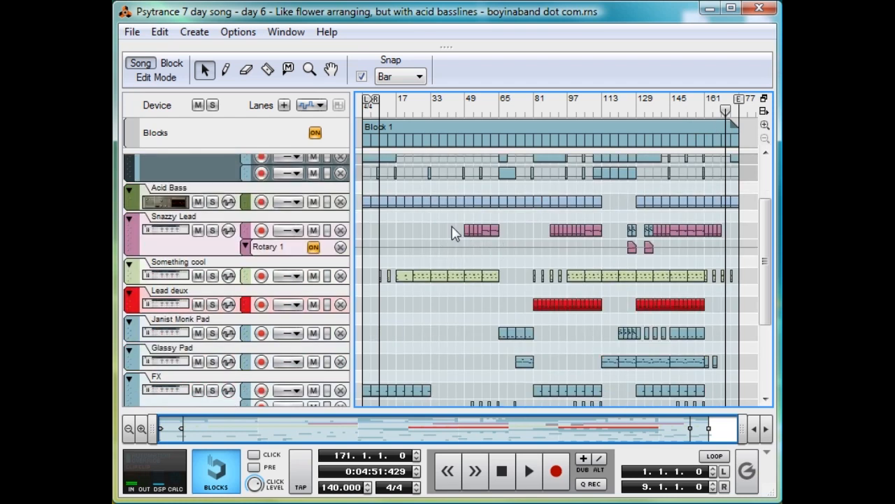
Step: Solo the Snazzy Lead track and play its clips from bar 49 and from bar 57
click(467, 105)
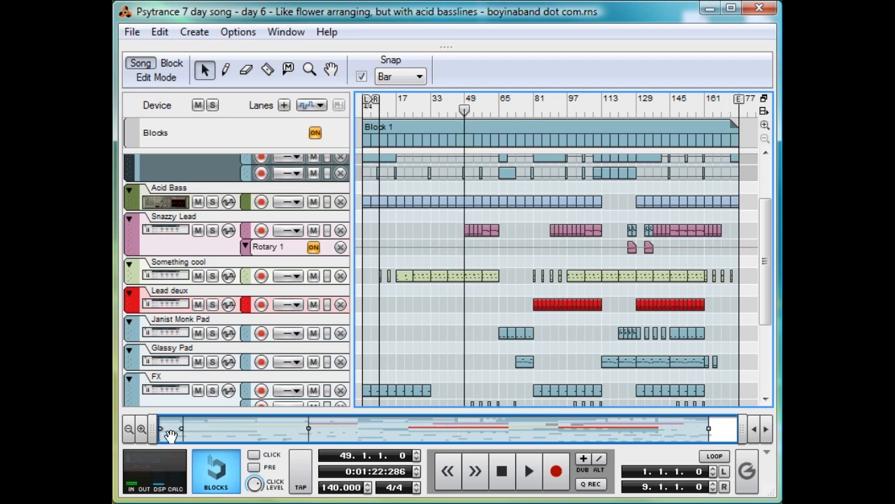
drag(160, 429, 302, 426)
drag(742, 428, 371, 429)
click(766, 125)
click(767, 125)
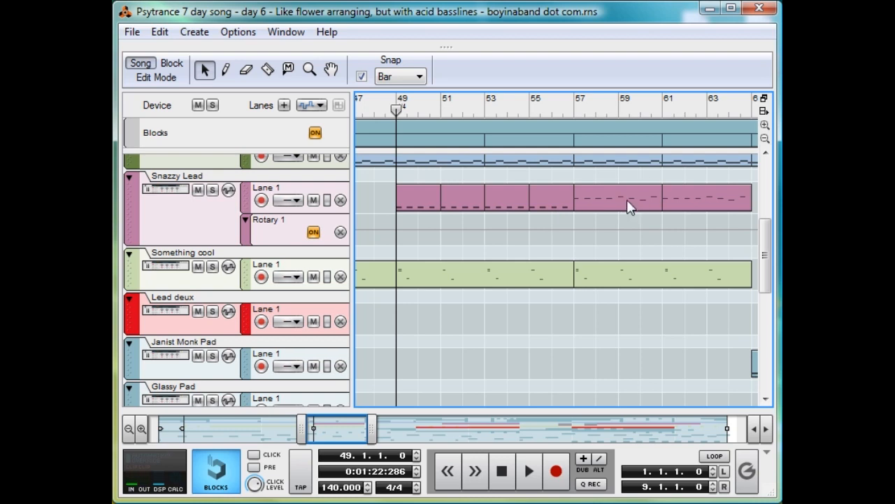
click(212, 189)
key(space)
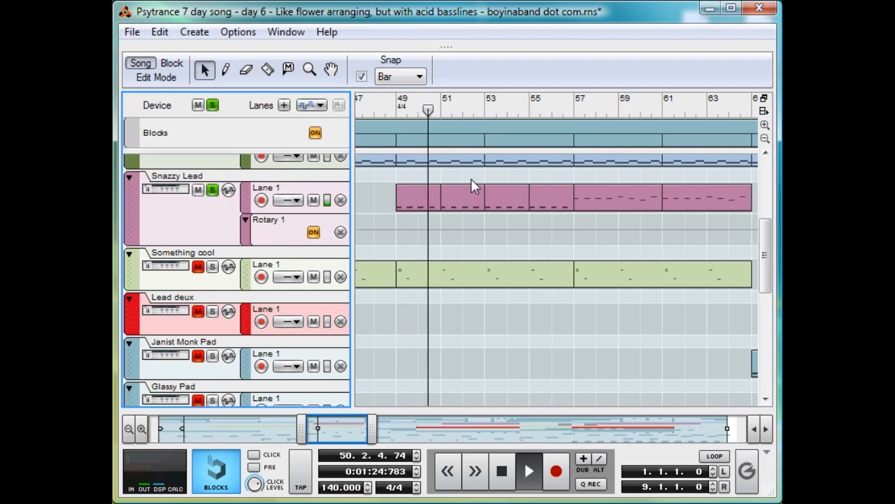
key(space)
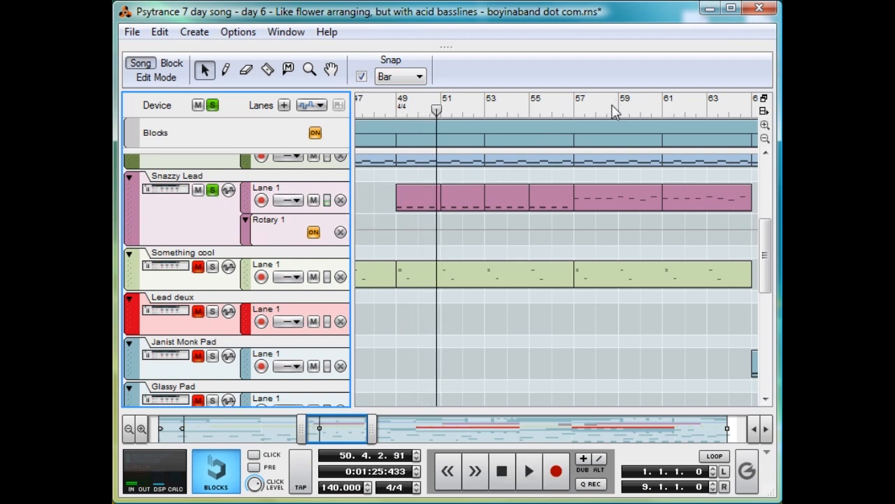
click(579, 112)
key(space)
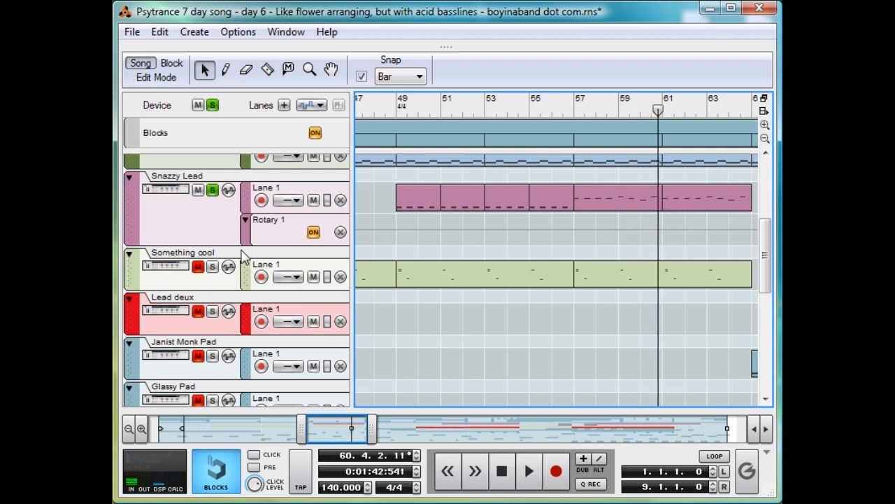
Step: Inspect the Something cool clips from bar 9, around bar 25 and between bars 81 and 97
drag(327, 432, 199, 433)
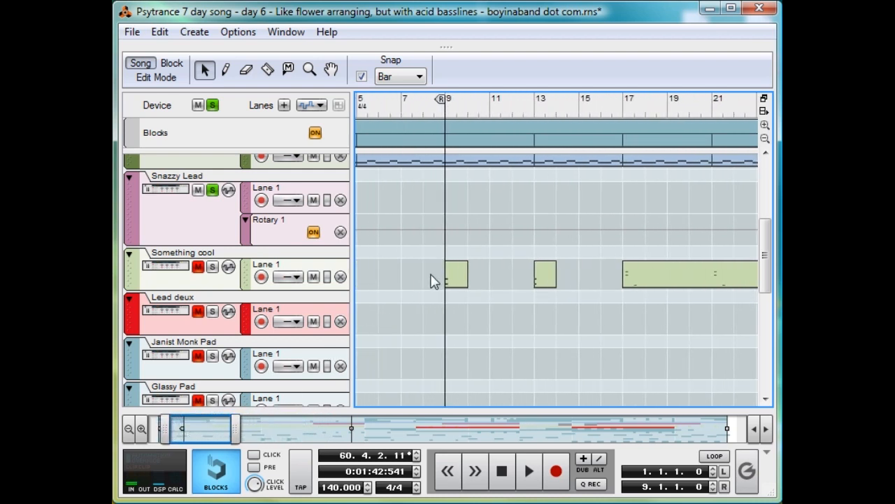
click(456, 280)
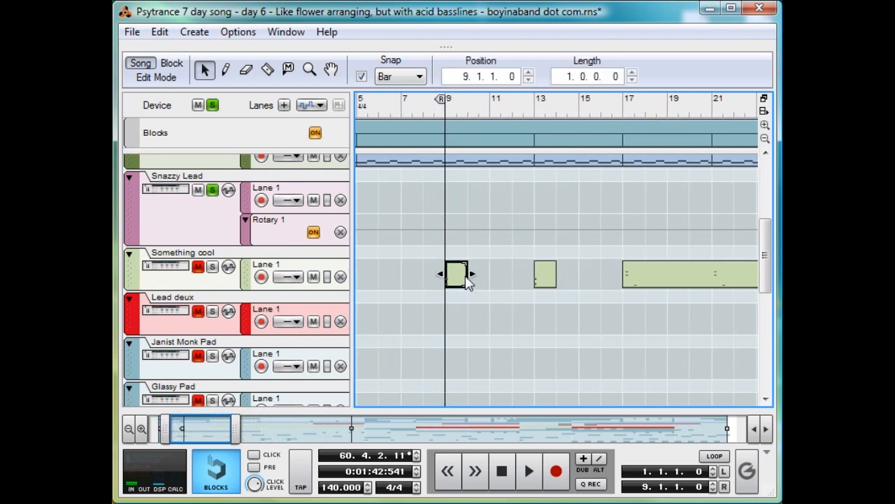
click(560, 312)
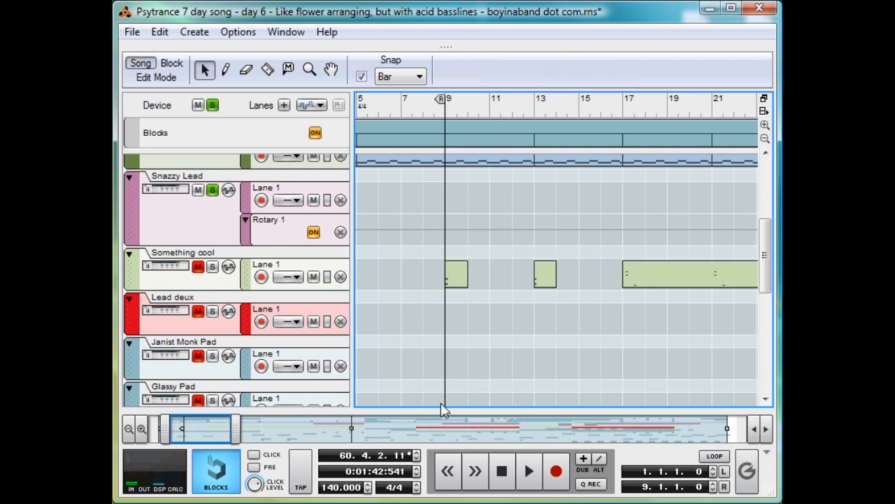
drag(247, 425, 290, 412)
click(495, 278)
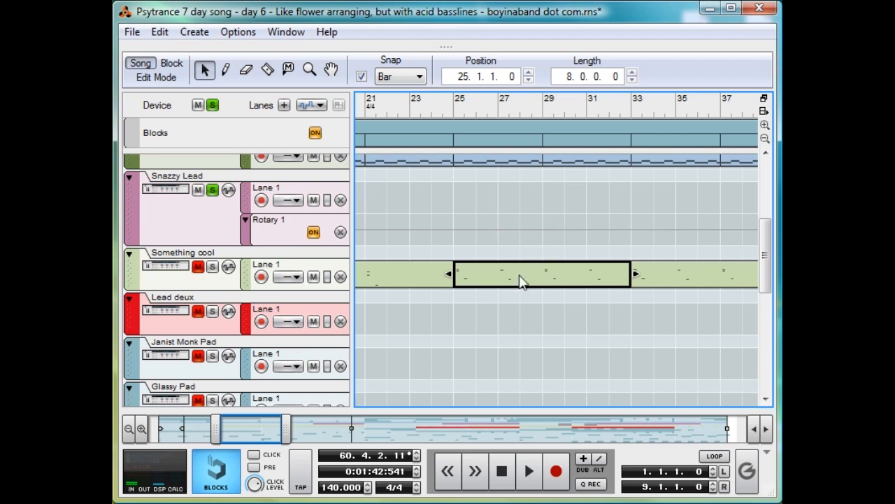
drag(246, 428, 443, 430)
click(385, 342)
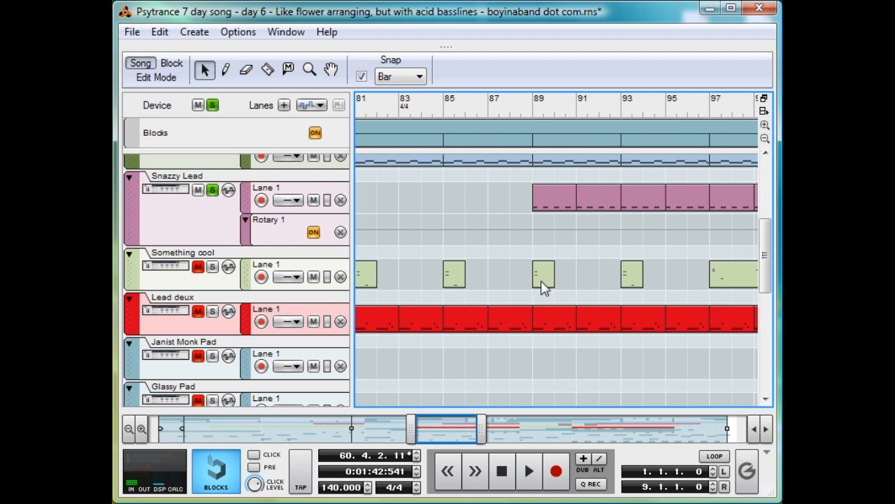
Step: Inspect the Janist Monk Pad clip at bar 65, the Glassy Pad clip at bar 73, and both pads around bar 133
scroll(543, 286, left, 3)
scroll(543, 286, down, 5)
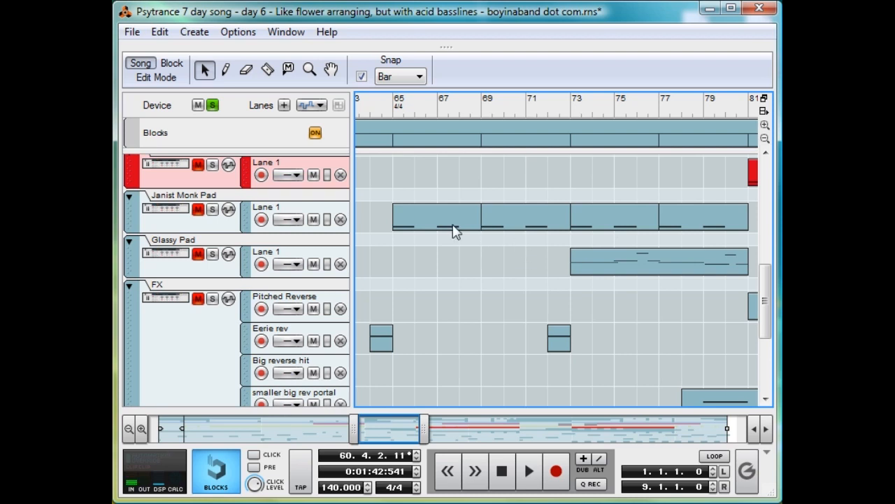
click(417, 215)
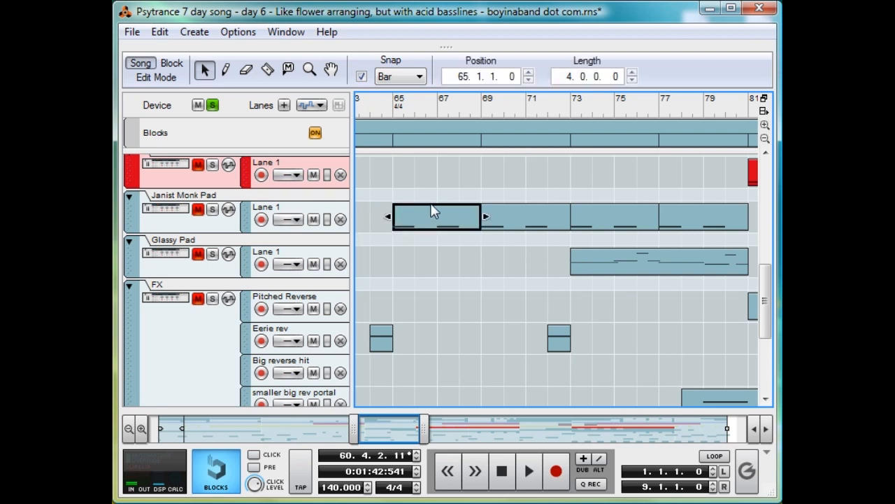
click(613, 261)
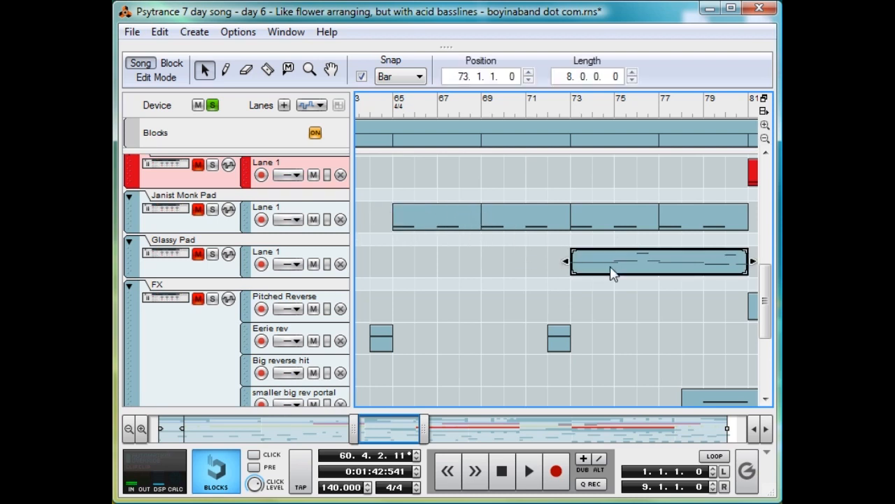
drag(388, 428, 619, 427)
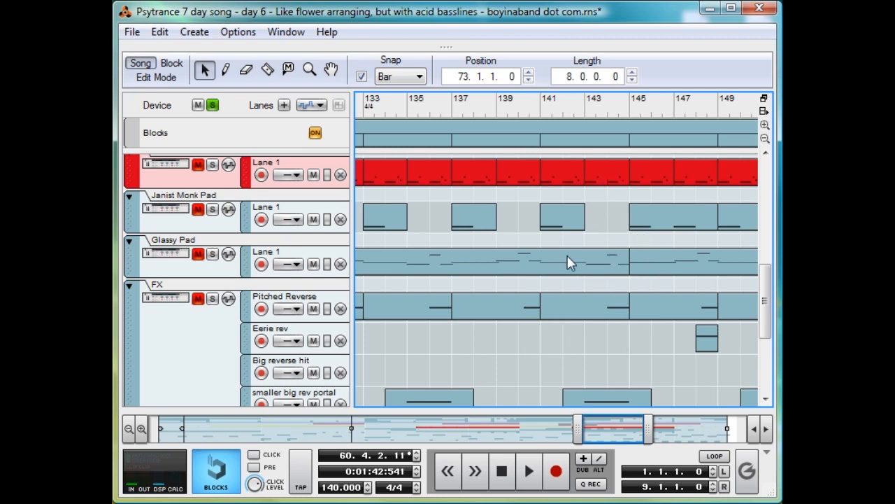
Step: Show the FX lanes over the whole song, solo the FX track and play it from bar 4
scroll(581, 246, down, 5)
drag(577, 429, 143, 434)
click(765, 138)
drag(764, 316, 764, 303)
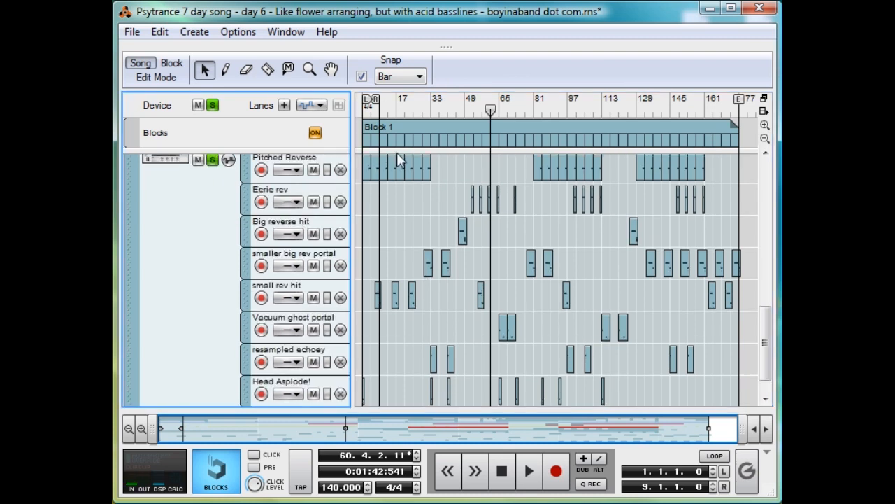
drag(415, 105, 369, 129)
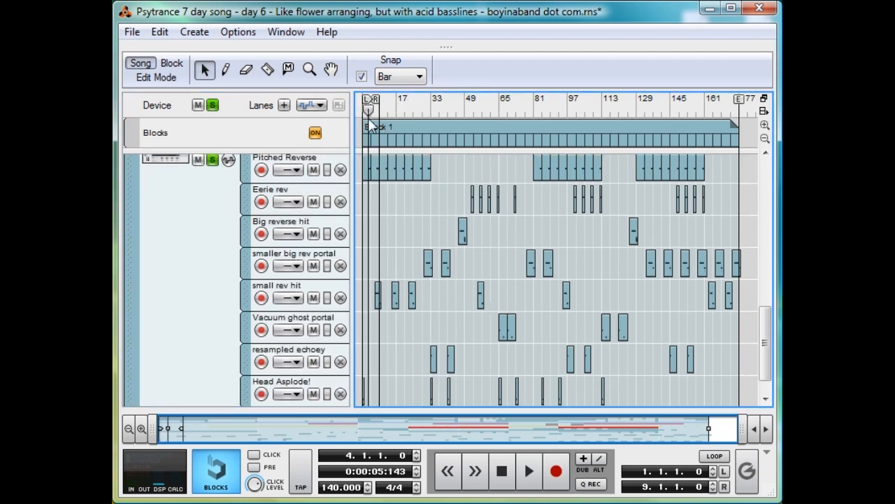
key(space)
Step: Play the soloed FX track from bar 52 to hear the Eerie rev effect
key(space)
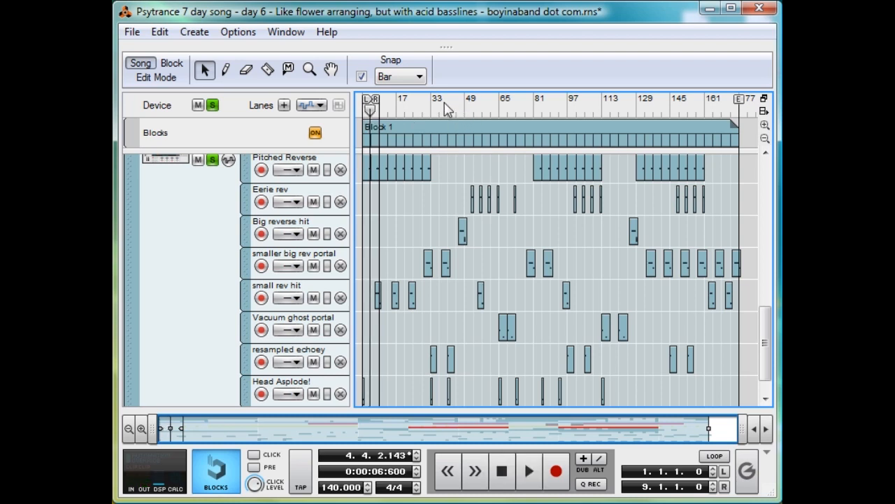
click(471, 106)
key(space)
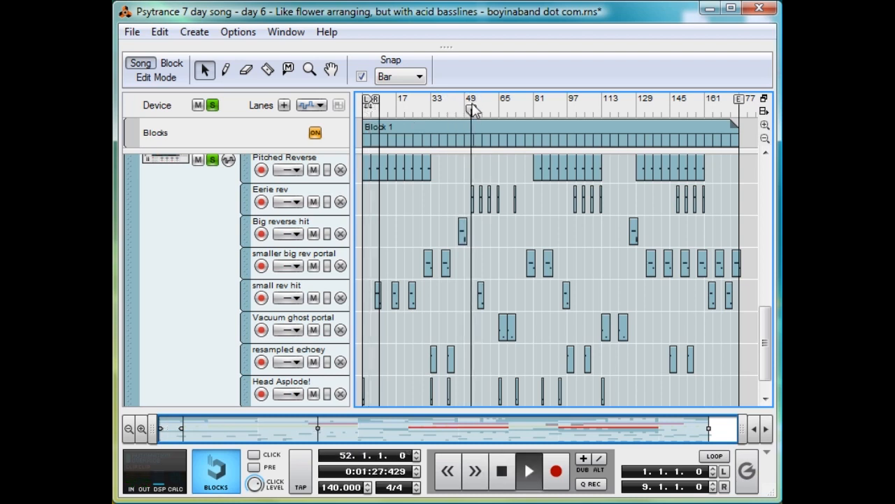
key(space)
key(space)
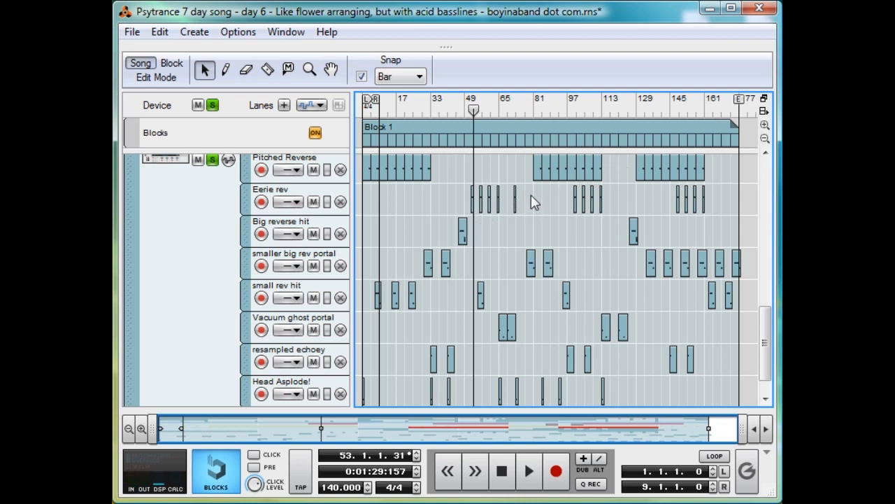
Step: Place the playhead at bar 65 and solo the Snazzy Lead track instead of FX
scroll(533, 194, down, 1)
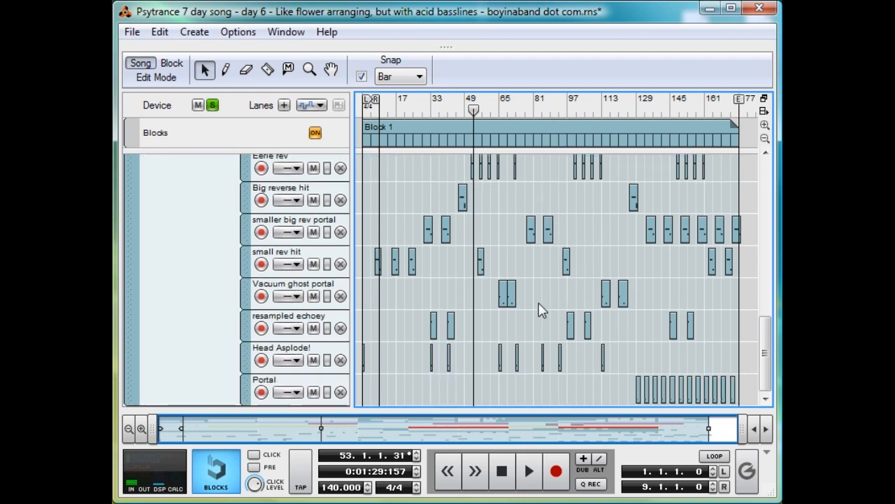
click(503, 106)
drag(502, 107, 499, 108)
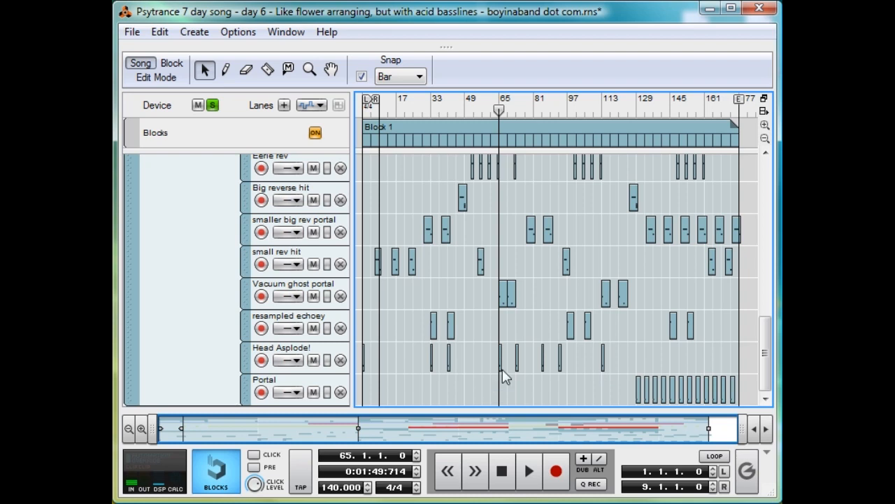
scroll(469, 231, up, 10)
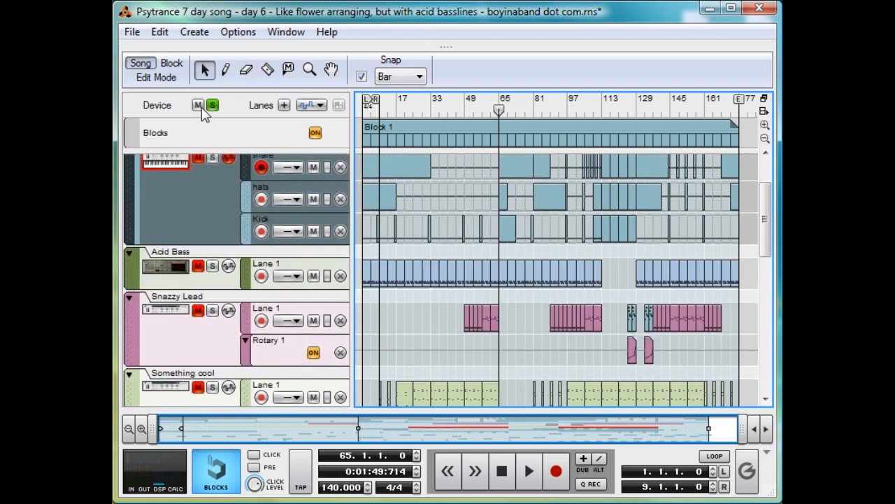
click(212, 310)
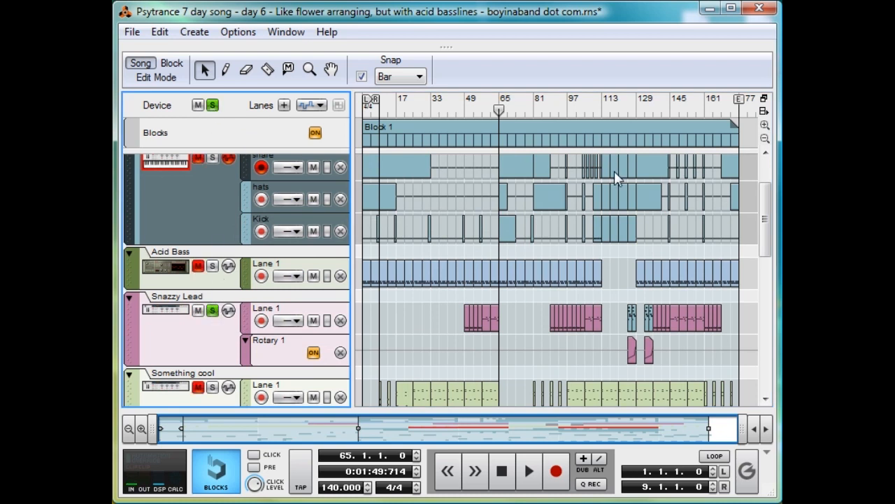
Step: Play the soloed Snazzy Lead from about bar 125 to hear its filter automation
click(627, 107)
key(space)
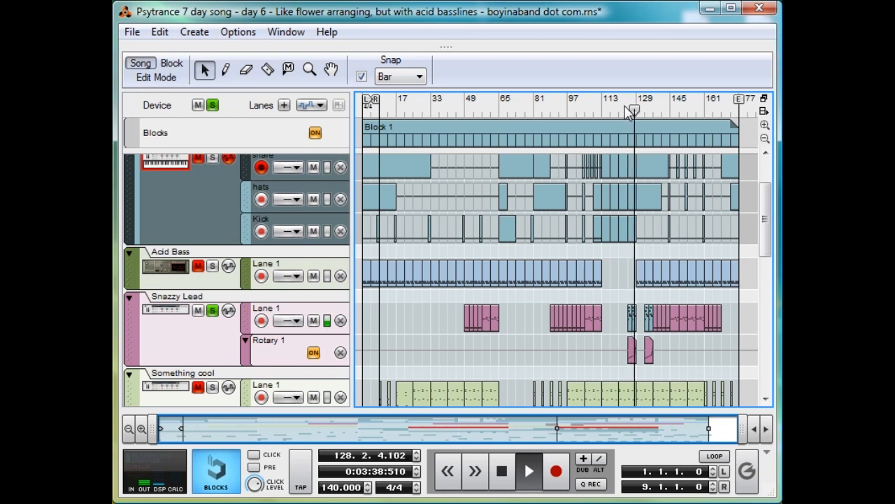
key(space)
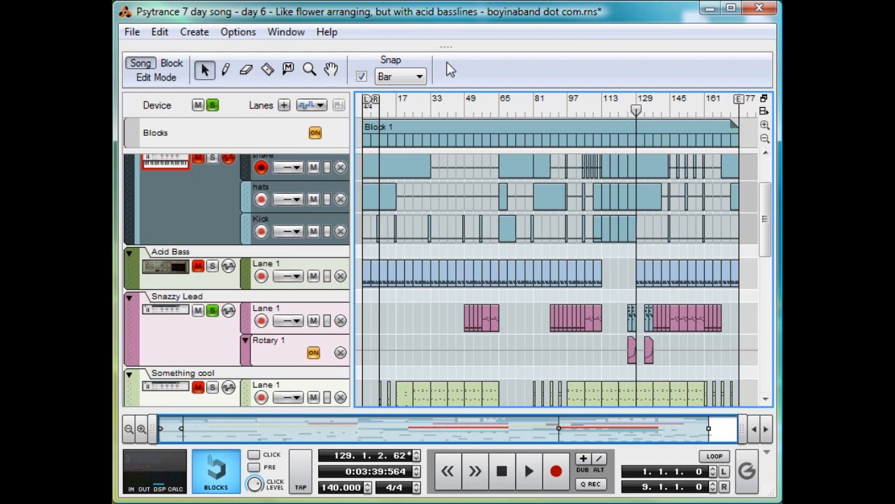
Step: Show the rack and unfold the Snazzy Lead combinator to inspect its Thor synthesizer's filter section
drag(454, 48, 522, 469)
scroll(225, 253, down, 4)
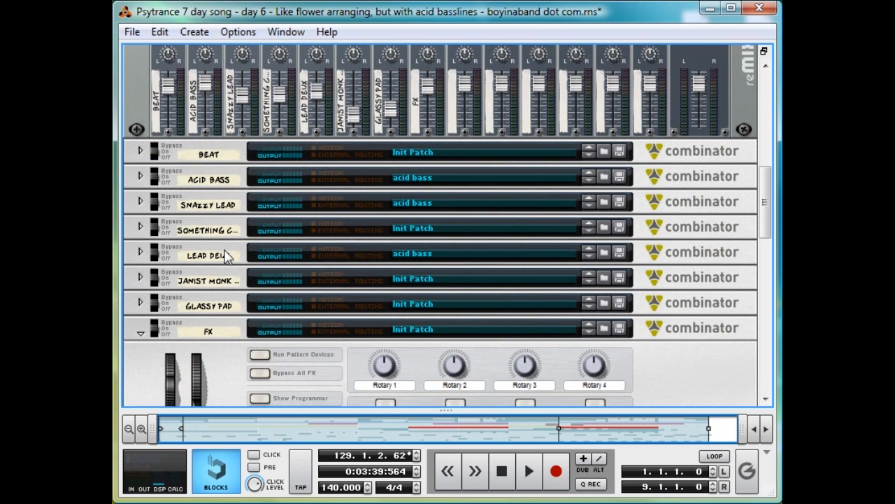
click(140, 281)
click(140, 154)
scroll(336, 327, down, 7)
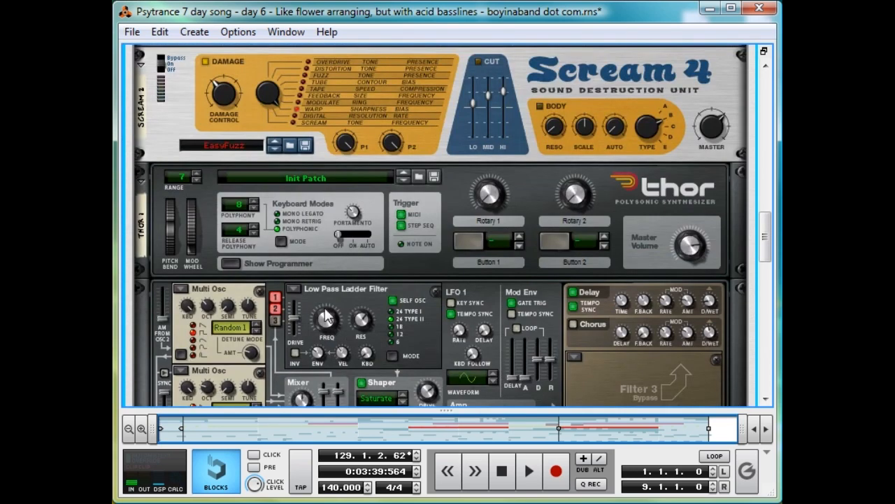
scroll(328, 317, up, 10)
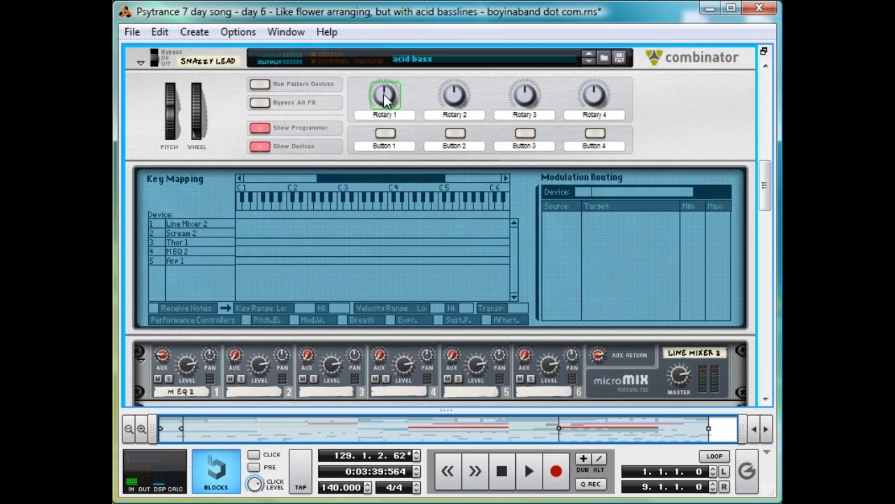
Step: Inspect Thor 1's modulation routing in the Snazzy Lead programmer and the automation options of Rotary 1
click(259, 128)
click(260, 128)
click(182, 245)
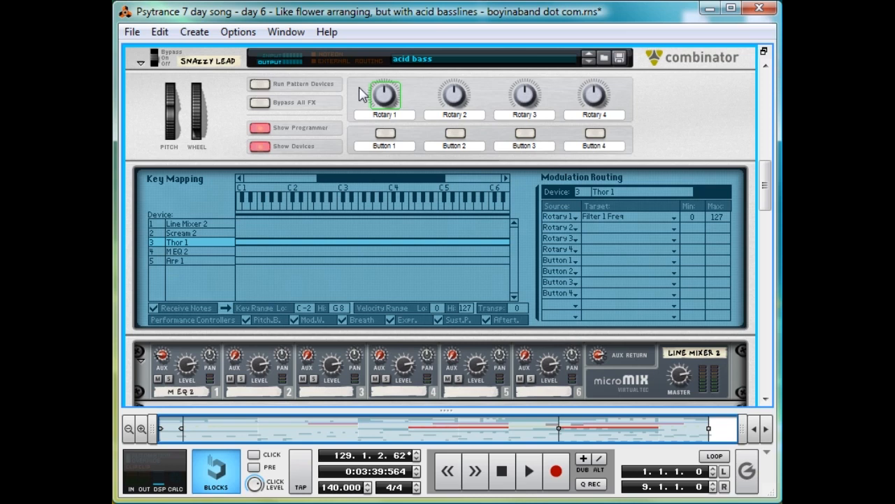
right_click(381, 91)
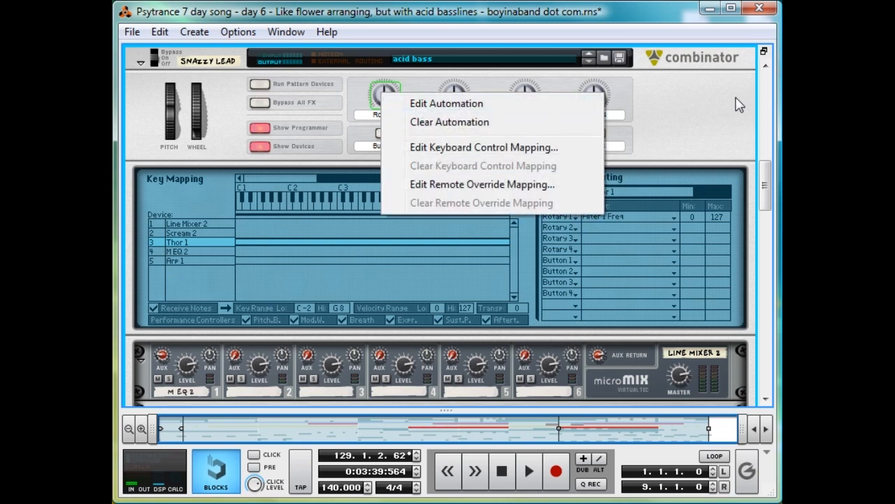
click(730, 123)
Step: Return to the sequencer and try drawing an automation clip at about bar 117 in the Snazzy Lead's Rotary 1 lane
drag(445, 409, 458, 24)
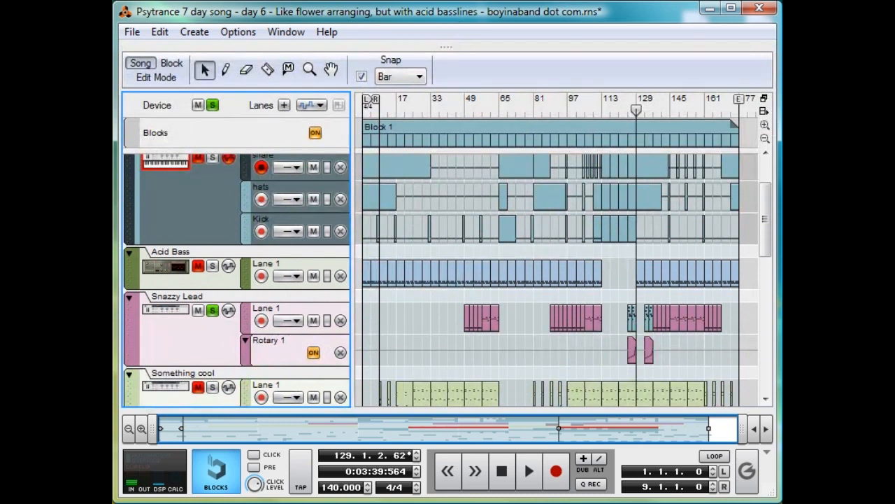
click(292, 360)
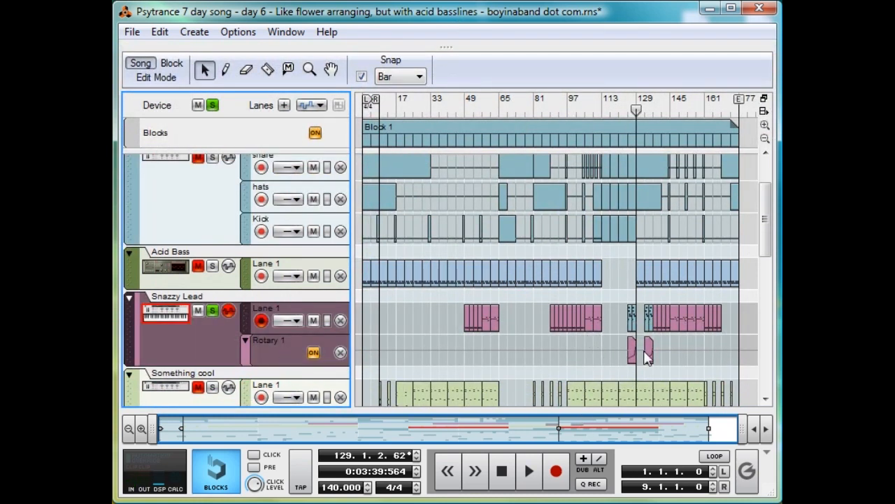
key(e)
key(w)
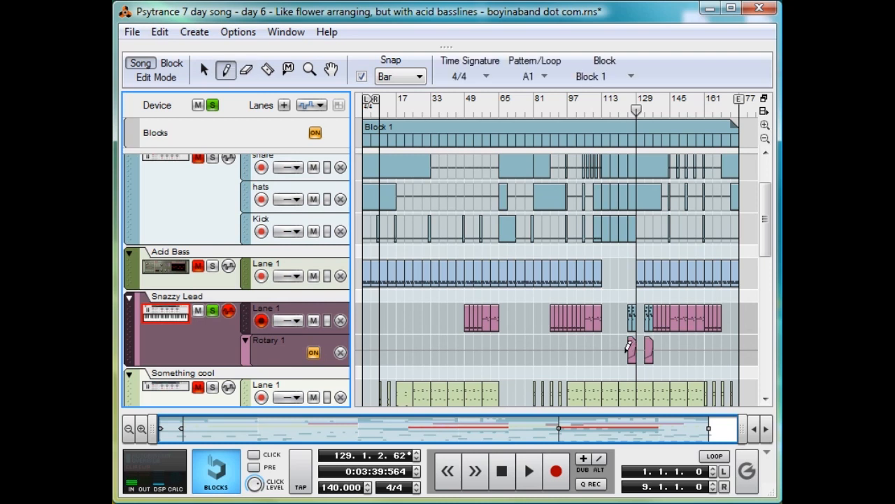
mouse_move(610, 352)
mouse_down()
mouse_move(620, 352)
mouse_move(619, 311)
mouse_up()
key(q)
double_click(618, 351)
key(w)
key(q)
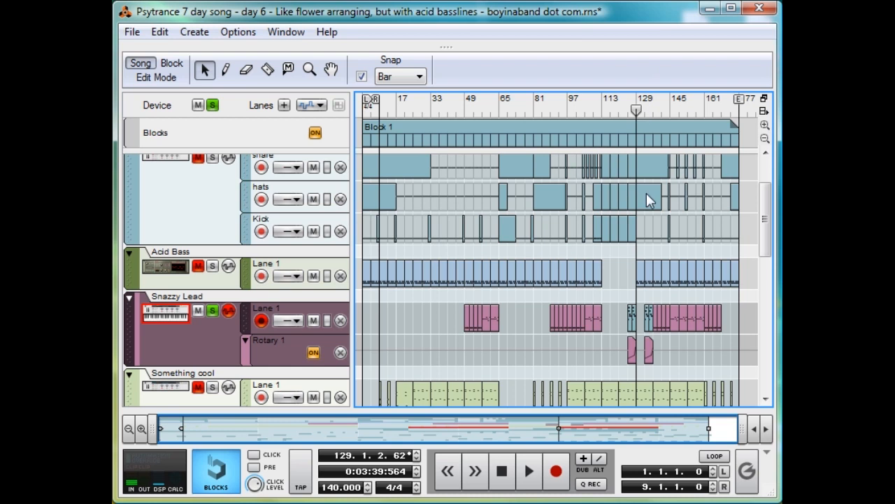
Step: Clear all solos and play the full mix from bar 121 to hear the pads
scroll(647, 203, down, 5)
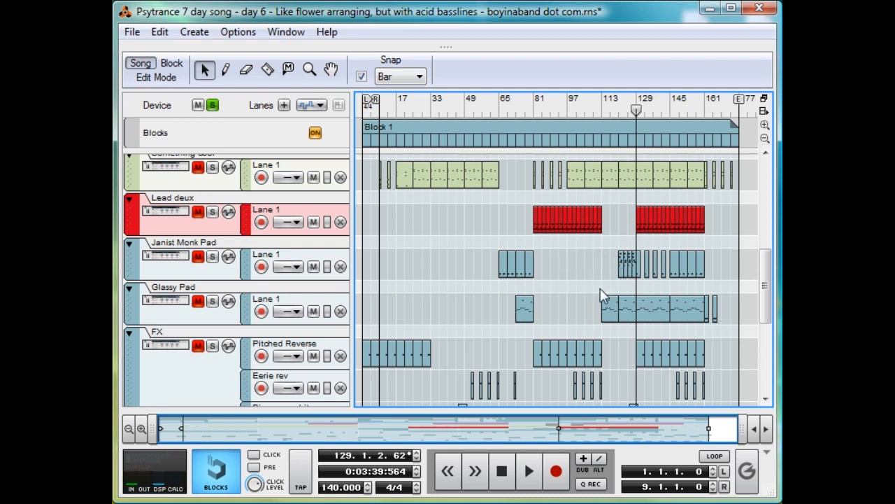
click(619, 105)
click(212, 104)
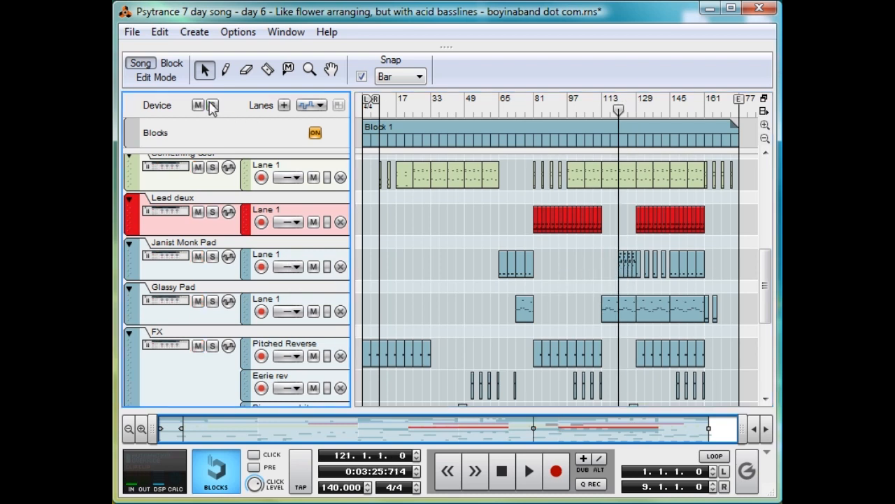
key(space)
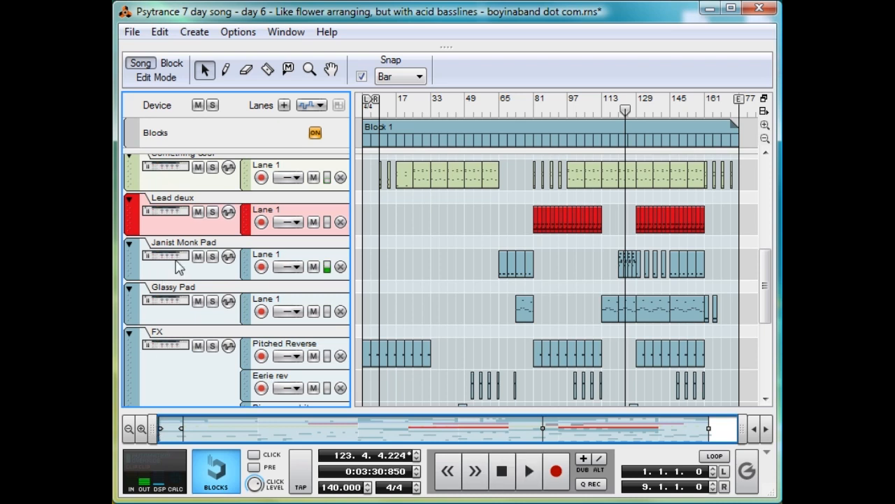
Step: Solo the Janist Monk Pad and open its clip at bar 121 to examine the notes up close
click(213, 256)
drag(149, 428, 544, 387)
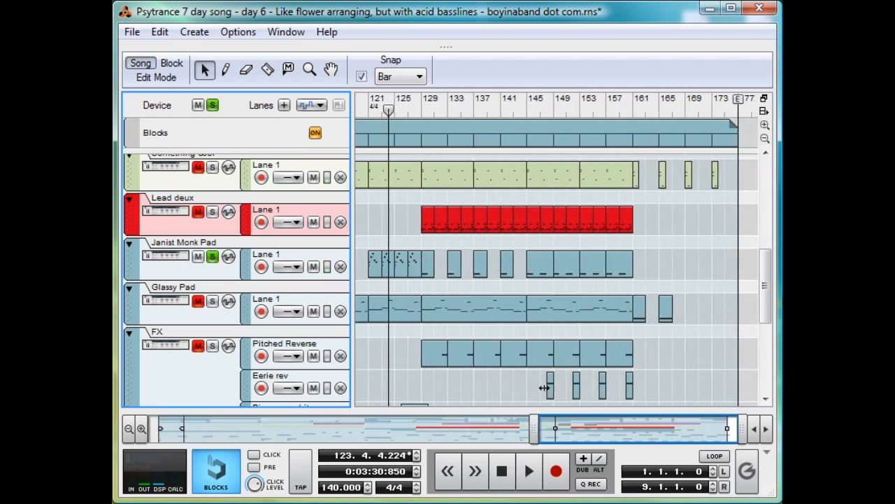
scroll(556, 331, up, 4)
double_click(549, 275)
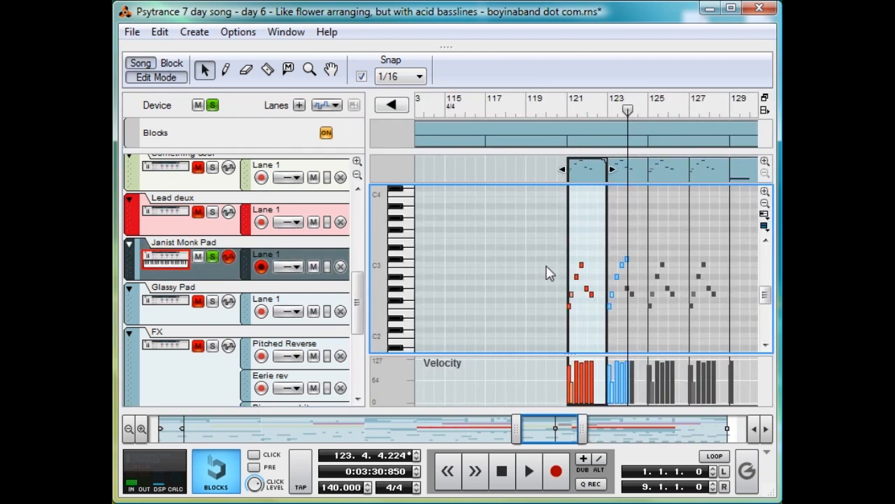
click(766, 194)
drag(582, 427, 537, 428)
scroll(657, 228, down, 3)
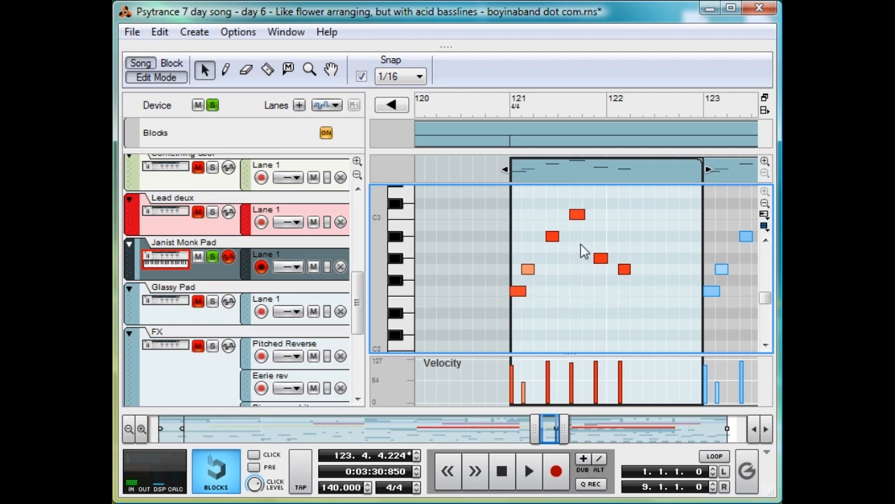
Step: Clear the Janist Monk Pad solo, close its clip and show the whole song arrangement
click(212, 256)
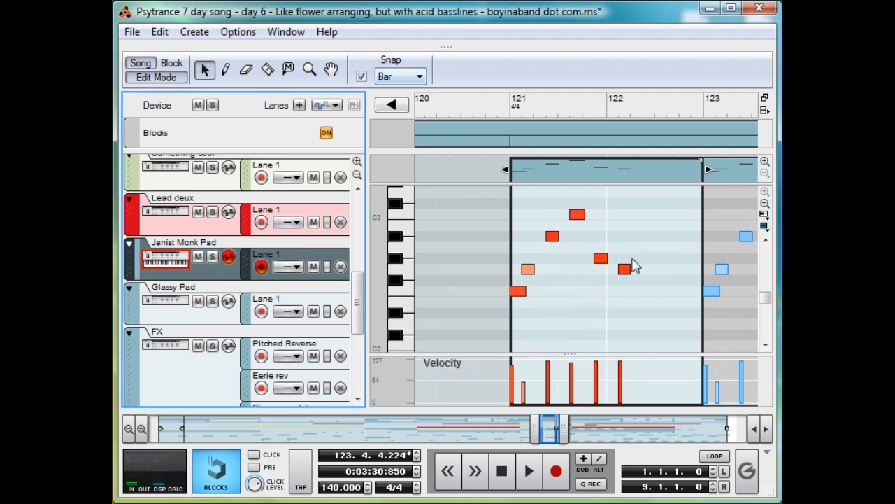
double_click(712, 266)
click(447, 345)
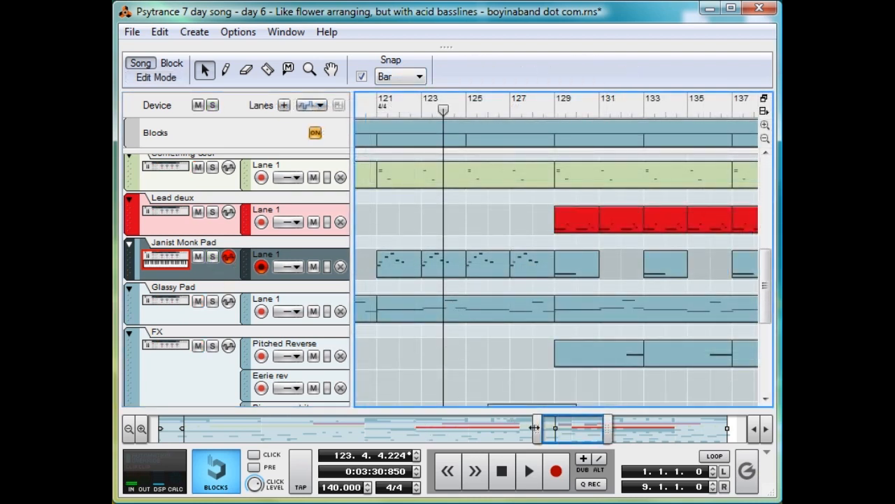
drag(534, 427, 146, 428)
drag(624, 439, 737, 440)
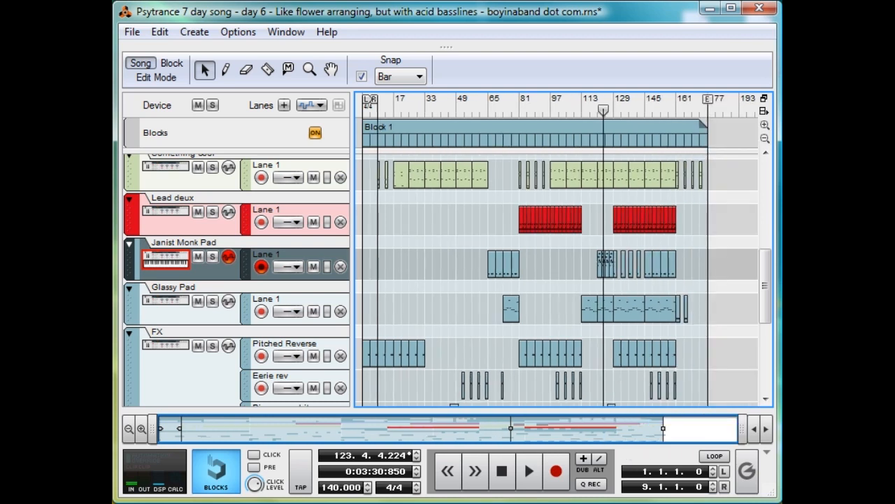
Step: Inspect Block 1's snare, hats and kick clips in Block mode and return to Song mode
scroll(620, 273, up, 6)
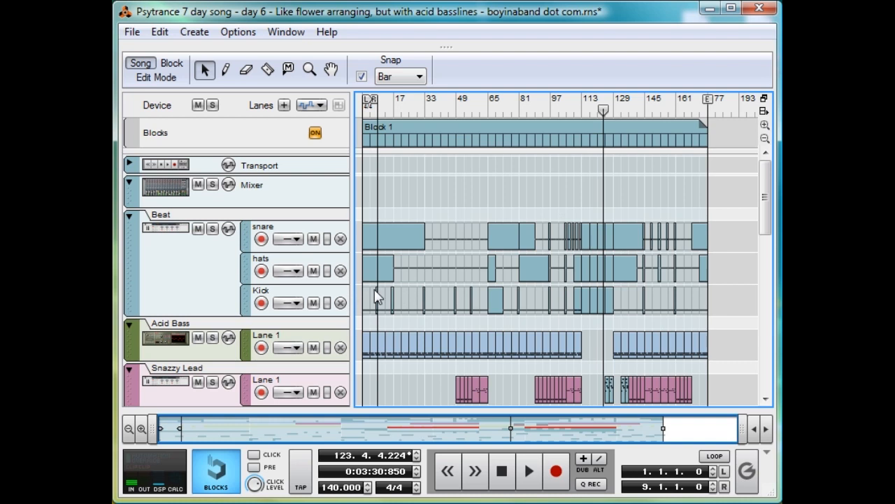
click(184, 64)
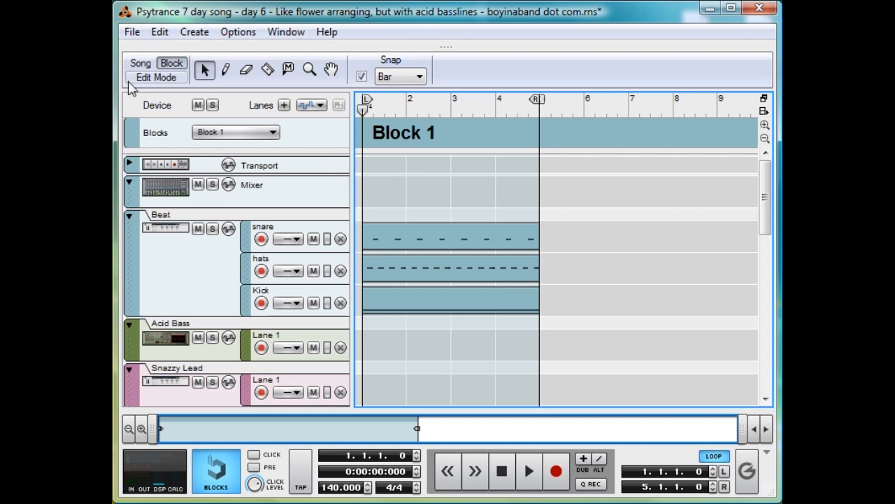
click(141, 63)
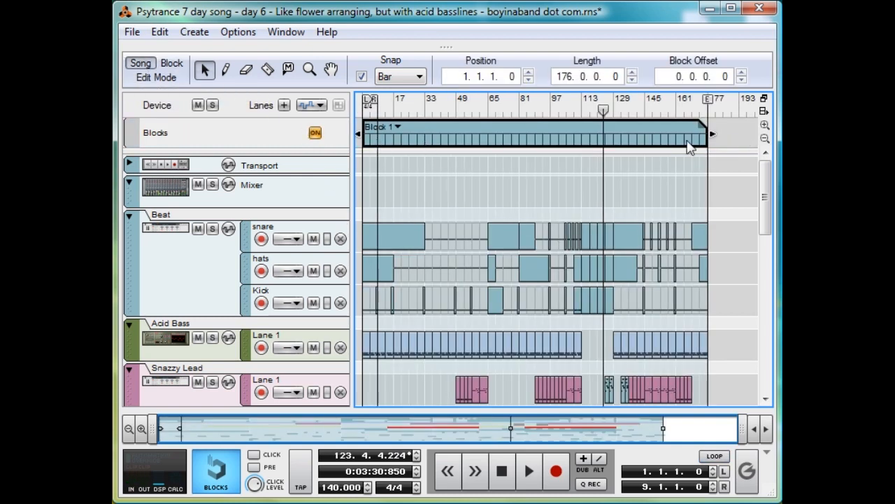
Step: Delete the Block 1 clip and redraw it from bar 1 with a length of 176 bars using the Pencil tool
key(Delete)
key(w)
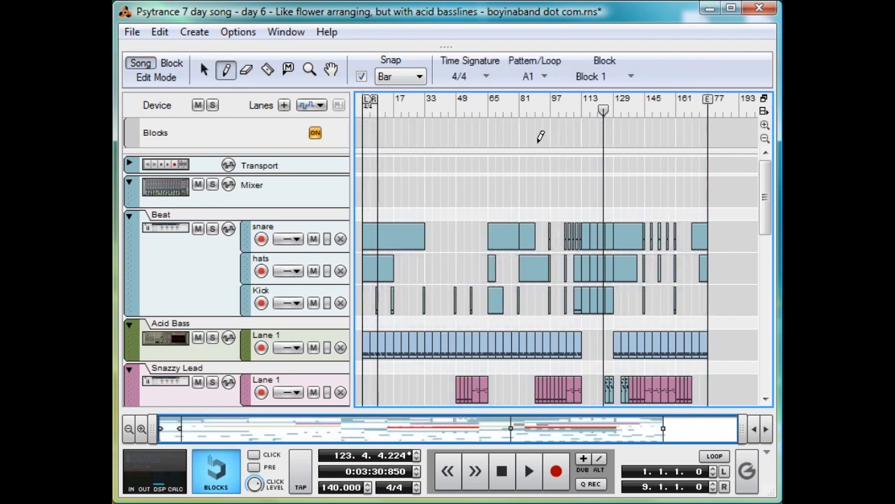
mouse_move(361, 133)
mouse_down()
mouse_move(693, 133)
mouse_move(711, 90)
mouse_move(708, 98)
mouse_up()
key(q)
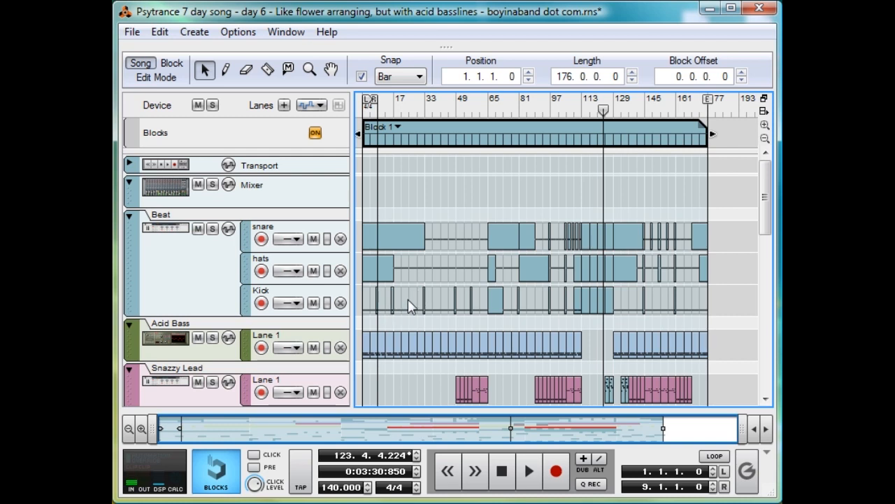
Step: Play the song from bar 31 to hear the beat leading up to bar 33
click(421, 109)
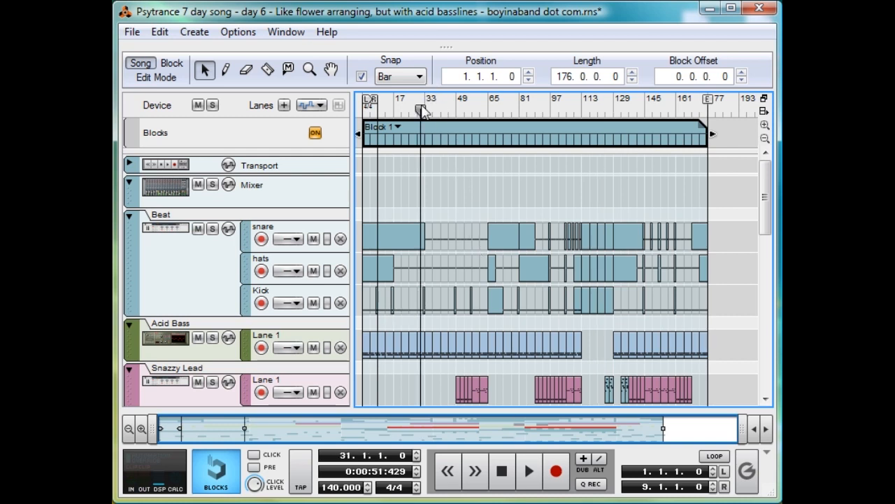
key(space)
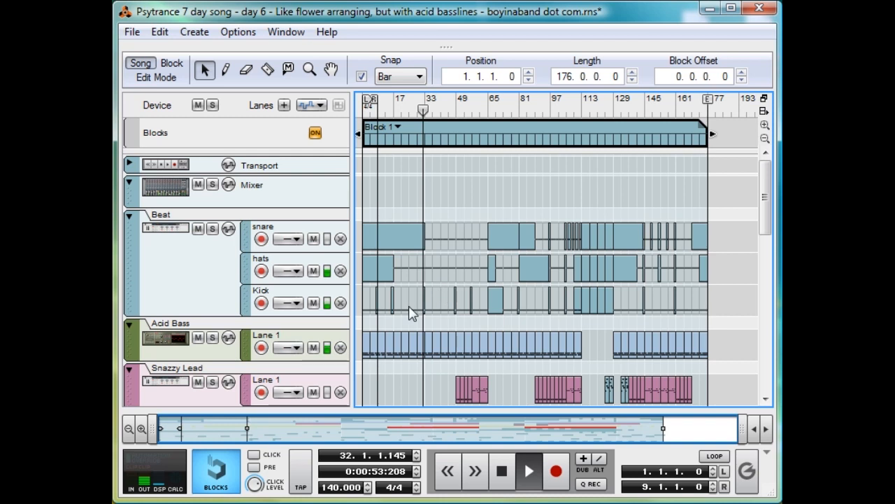
key(space)
Step: Move the playhead near bar 55 and play the kick variation leading into bar 57
click(476, 112)
drag(476, 115, 455, 128)
key(space)
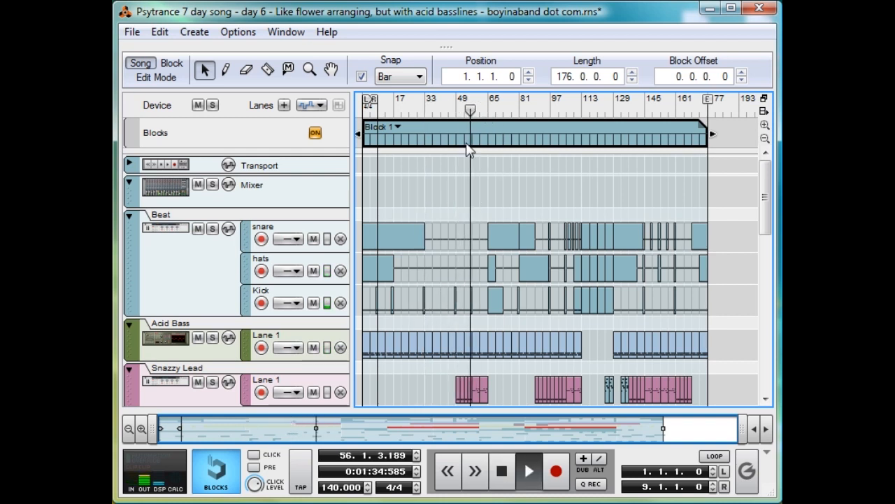
key(space)
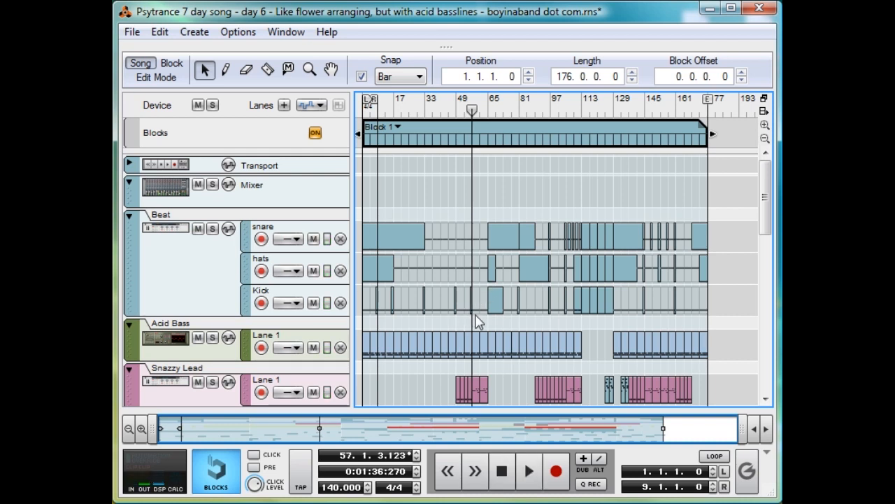
Step: Draw a one-bar Kick clip at bar 60 with C1 sixteenth notes at 60.1.1, 60.1.4 and 60.2.3
key(w)
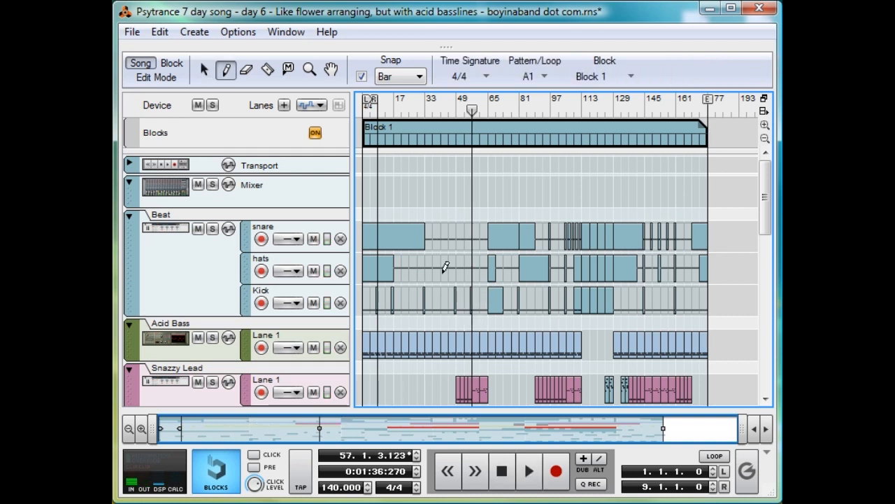
double_click(477, 298)
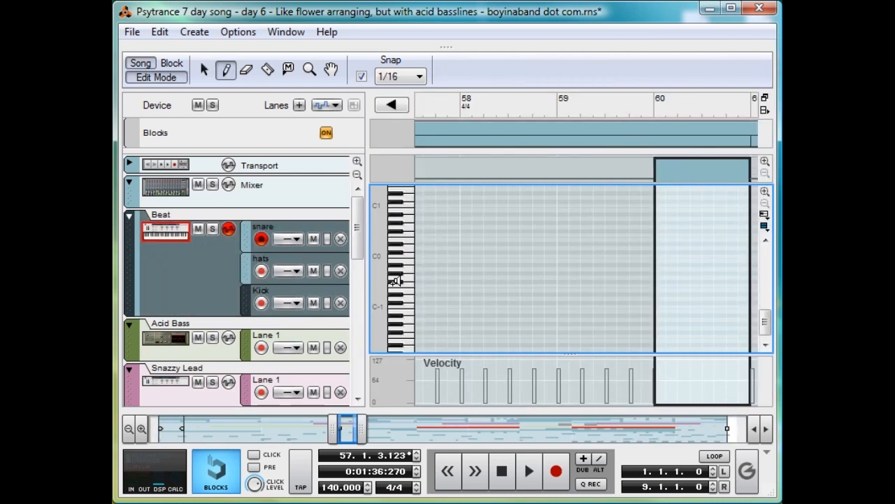
click(658, 205)
click(674, 205)
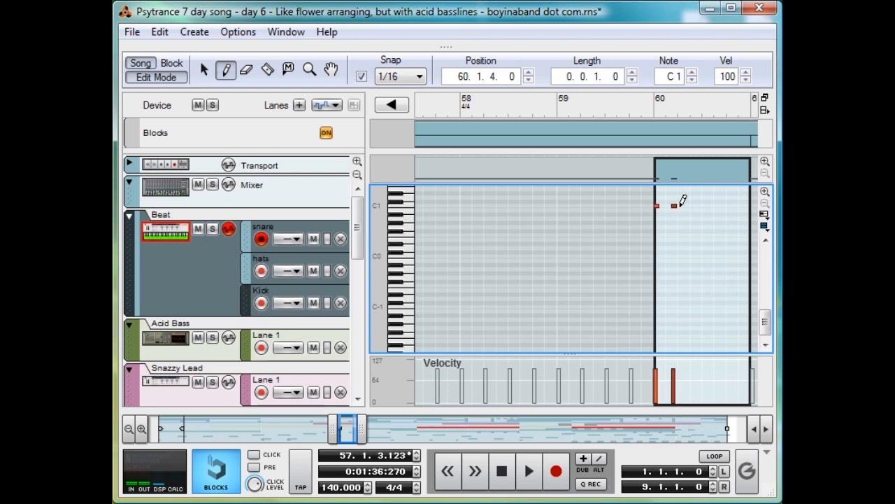
click(692, 205)
Step: Play from about bar 59 to hear the new kick fill at bar 60, and switch back to the Selection tool
click(635, 110)
click(574, 110)
key(space)
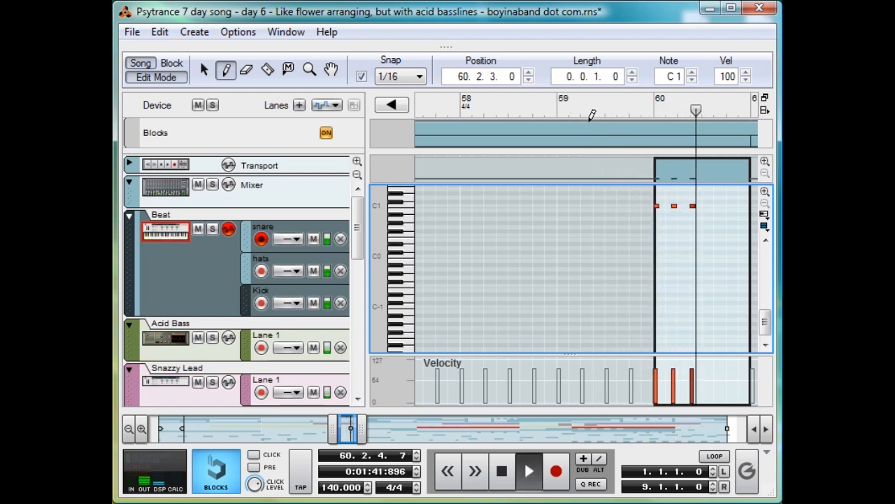
key(space)
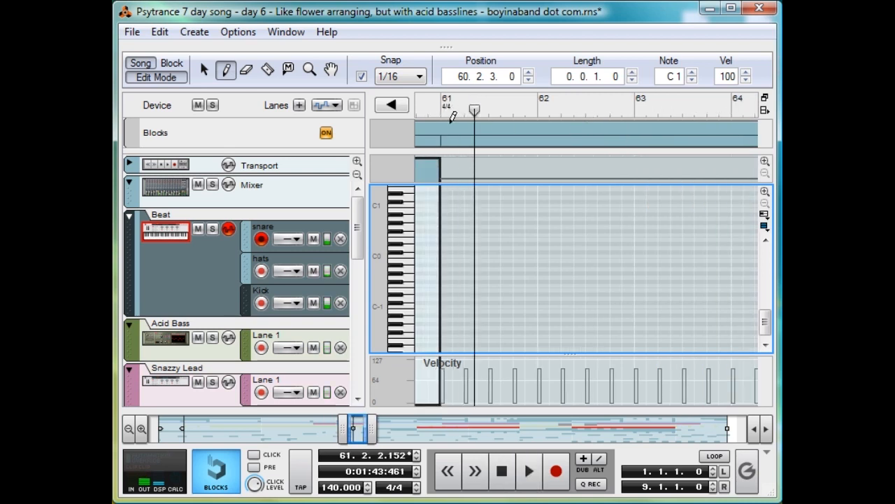
key(q)
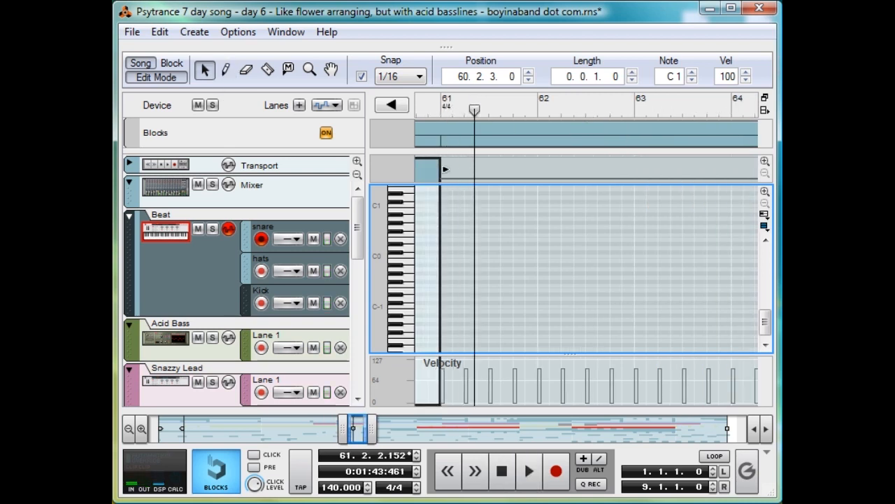
Step: Return from the clip editor to the song arrangement and play the opening beat from bar 1
click(144, 80)
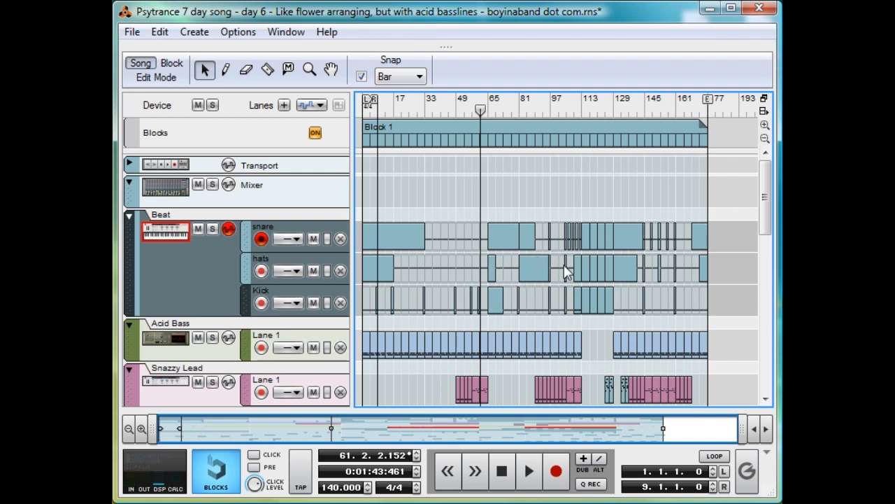
click(413, 240)
click(388, 267)
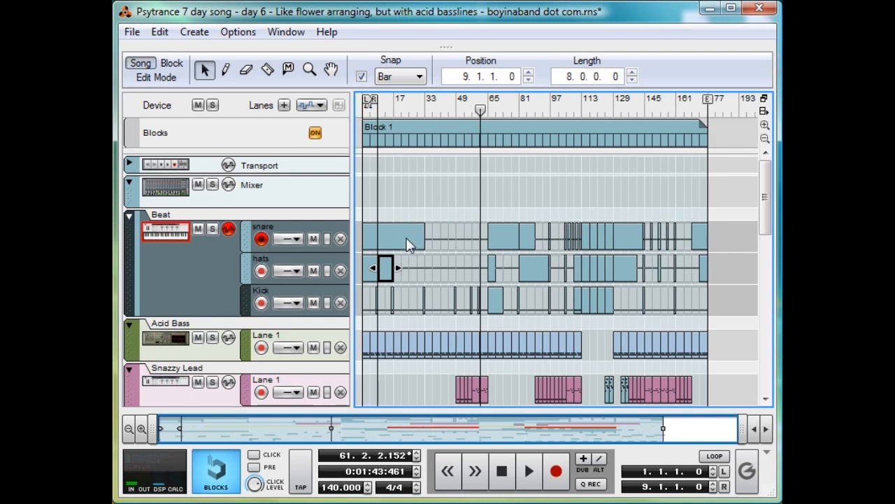
drag(387, 105, 353, 122)
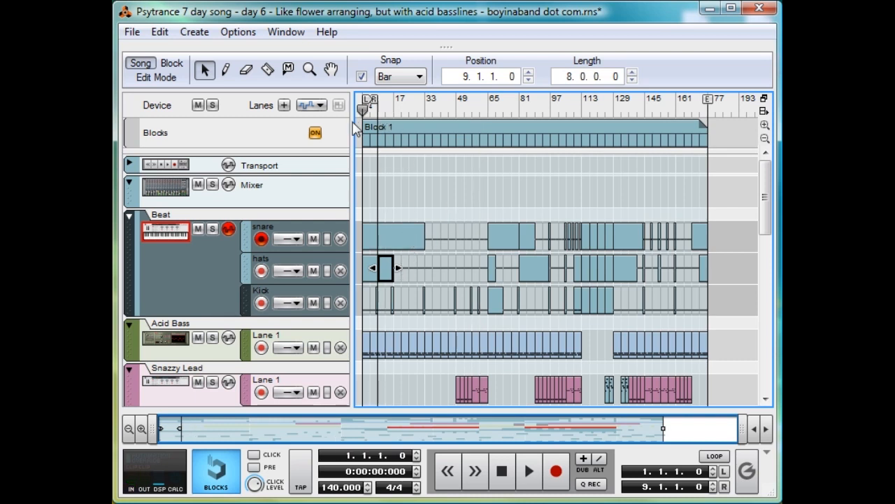
key(space)
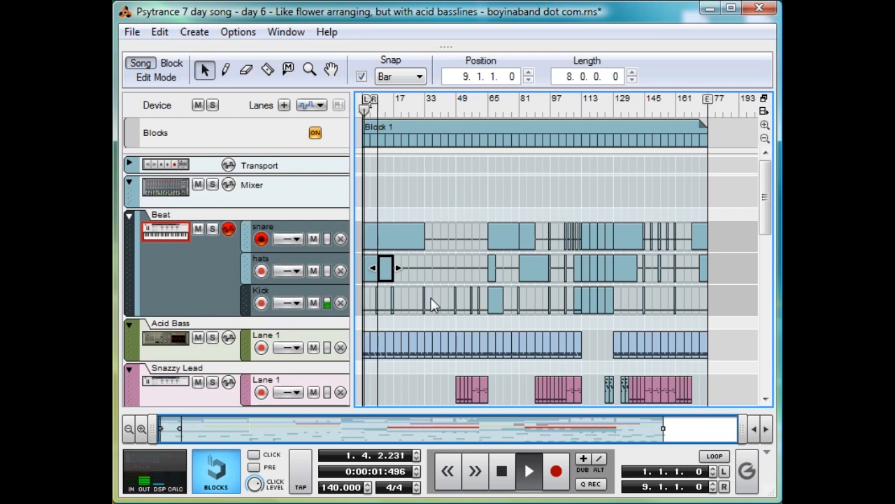
click(405, 282)
Step: Play the beat from bar 18 and again from around bar 37 to compare the drum layers
drag(407, 108, 396, 113)
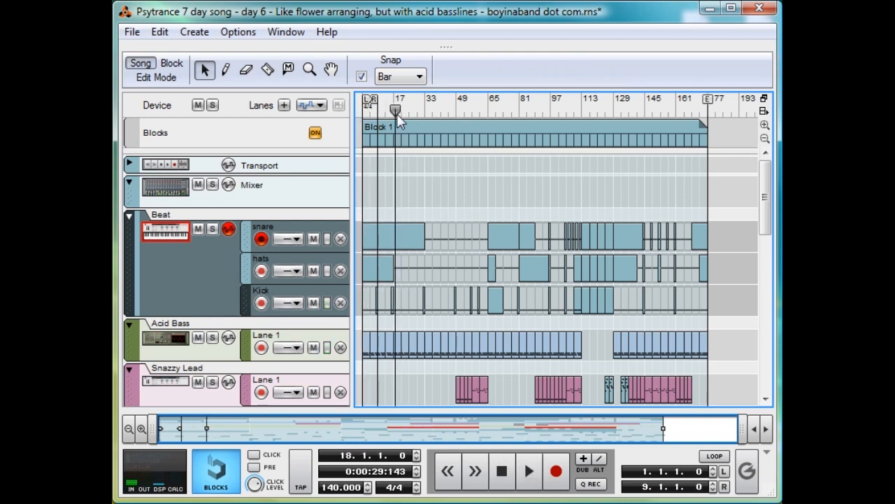
key(space)
click(432, 107)
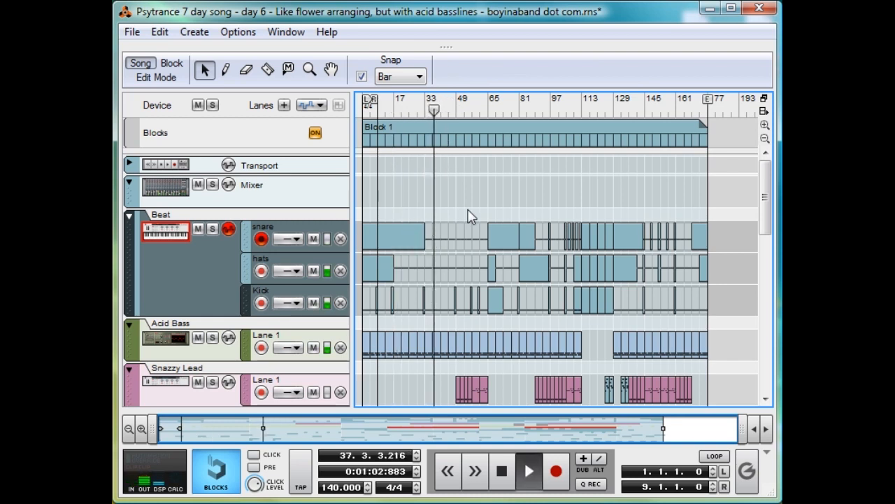
key(space)
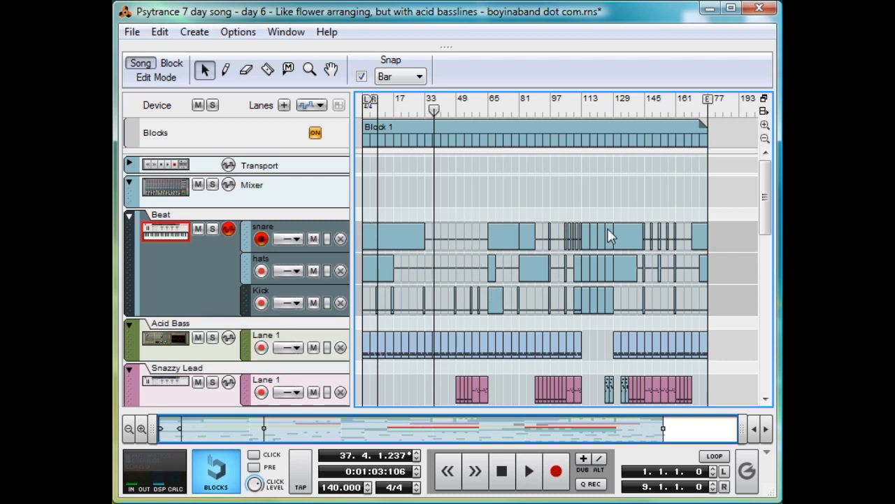
Step: Move the playhead to bar 109 and play the drum build-up to about bar 111
drag(584, 109, 574, 110)
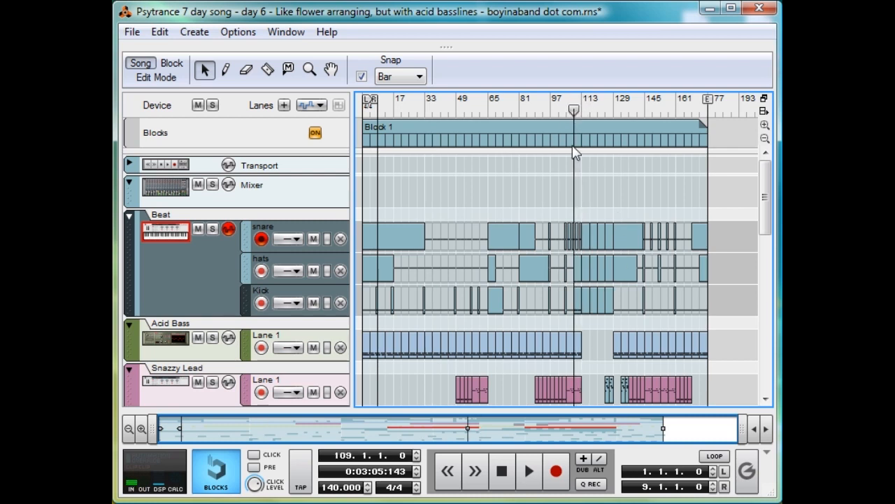
drag(165, 422, 452, 428)
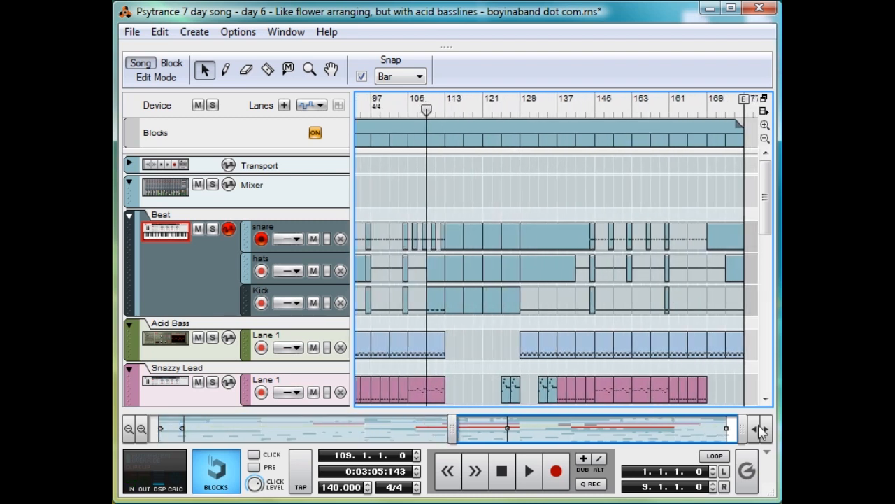
drag(727, 428, 539, 458)
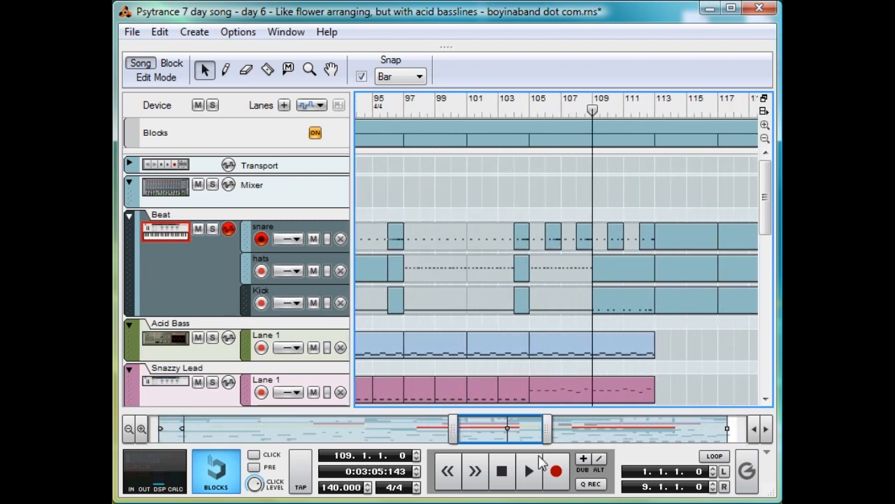
key(space)
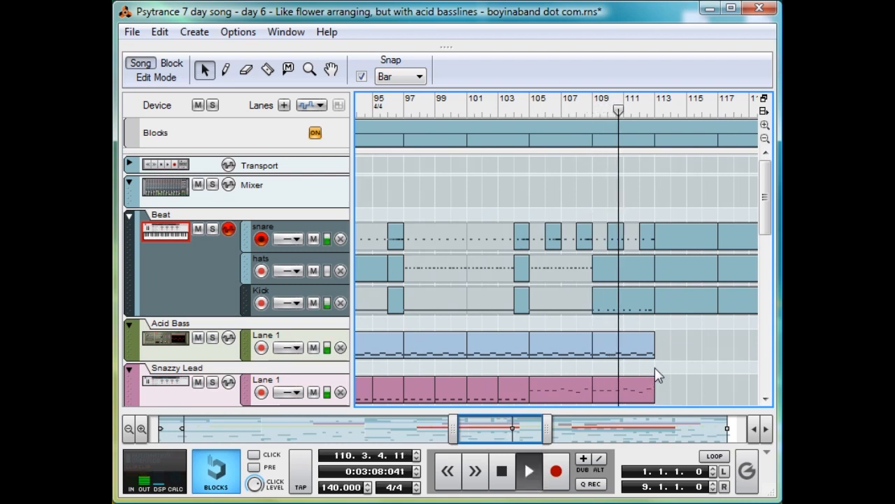
key(space)
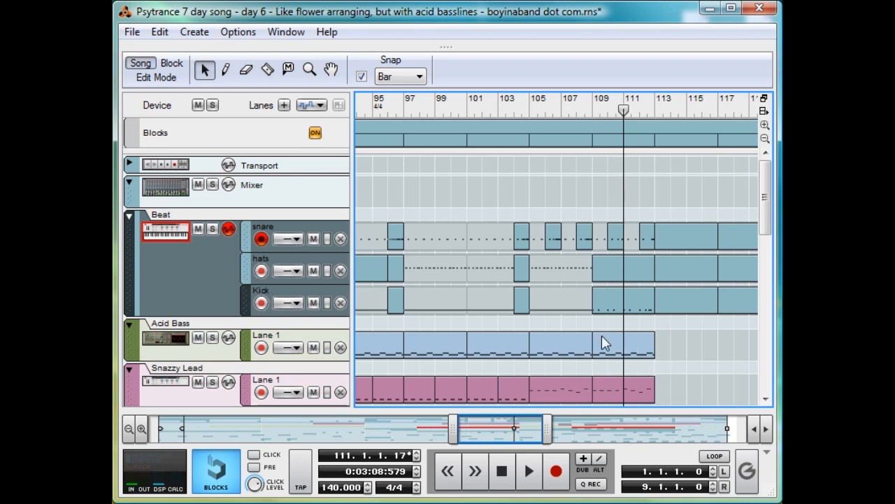
Step: Play from bar 108 and open the one-bar snare clip at bar 108 for editing
click(578, 106)
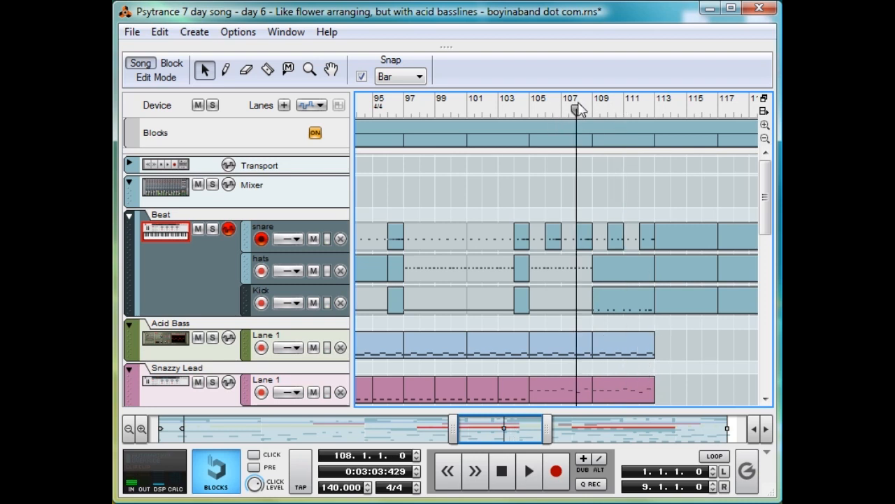
key(space)
double_click(589, 224)
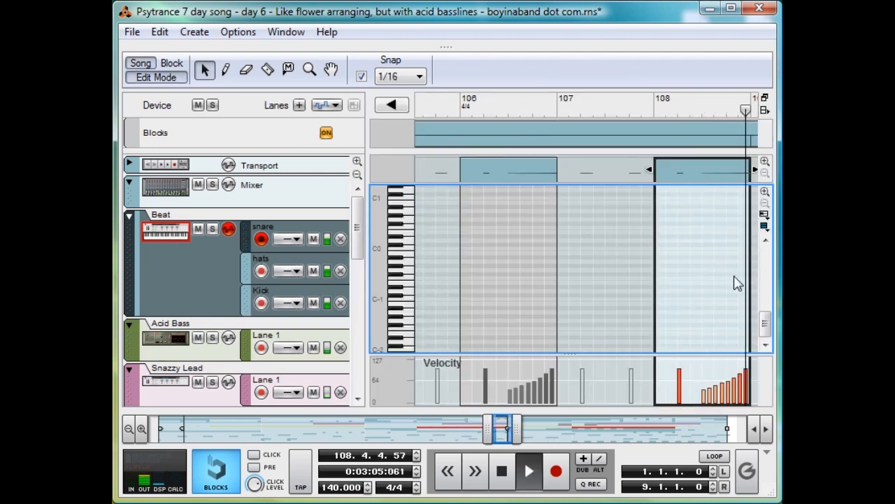
key(space)
Step: Show the snare notes of the bar 108 clip and play the roll from 108.1.1
scroll(733, 278, up, 5)
scroll(487, 262, left, 2)
drag(486, 266, 438, 242)
drag(579, 109, 585, 104)
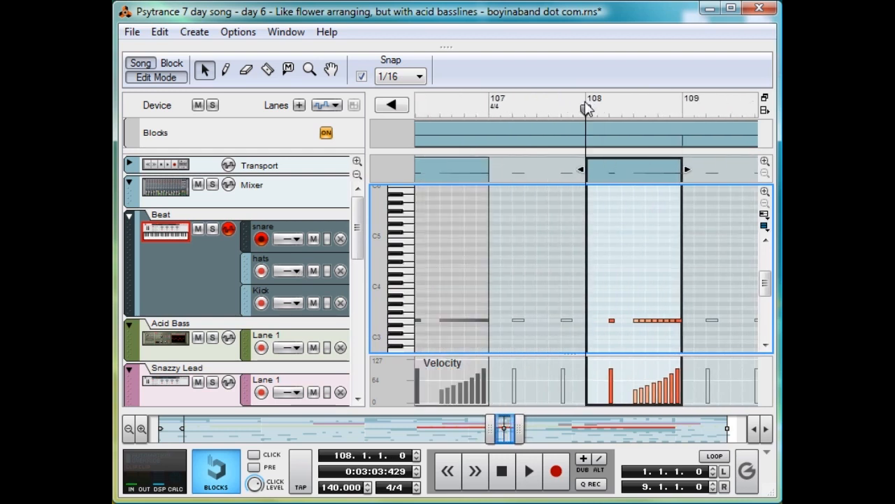
key(space)
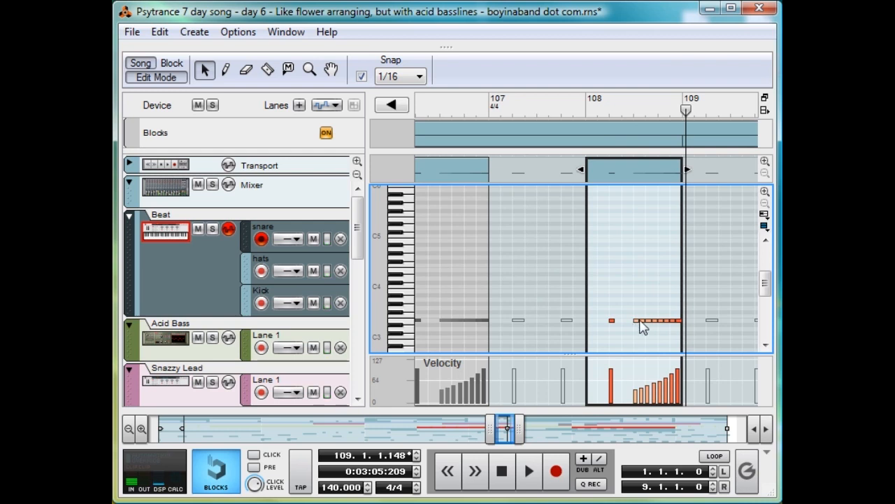
Step: Redraw the velocities of the snare roll in bar 108 as a steeper ramp rising from near zero with the Pencil tool
key(w)
mouse_move(632, 379)
mouse_down()
mouse_move(664, 398)
mouse_move(708, 383)
mouse_up()
drag(629, 394, 683, 363)
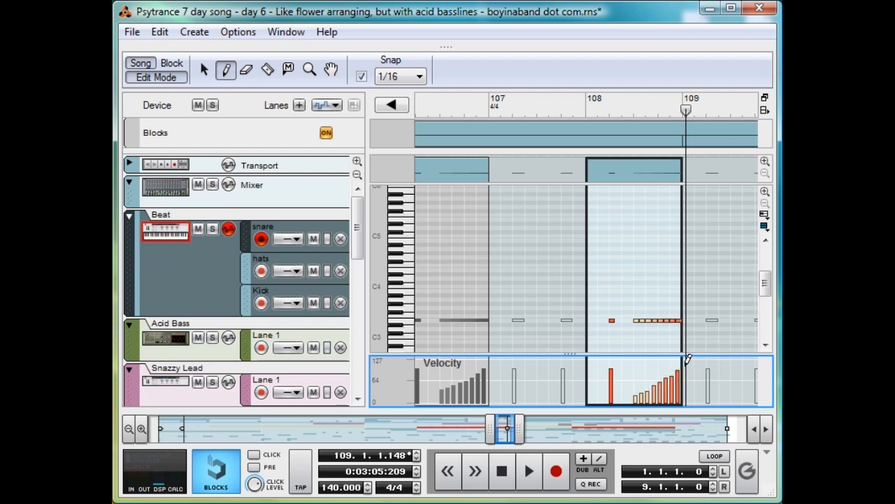
Step: Play the revised snare roll from within bar 108 into bar 109, and switch back to the Selection tool
click(621, 113)
key(space)
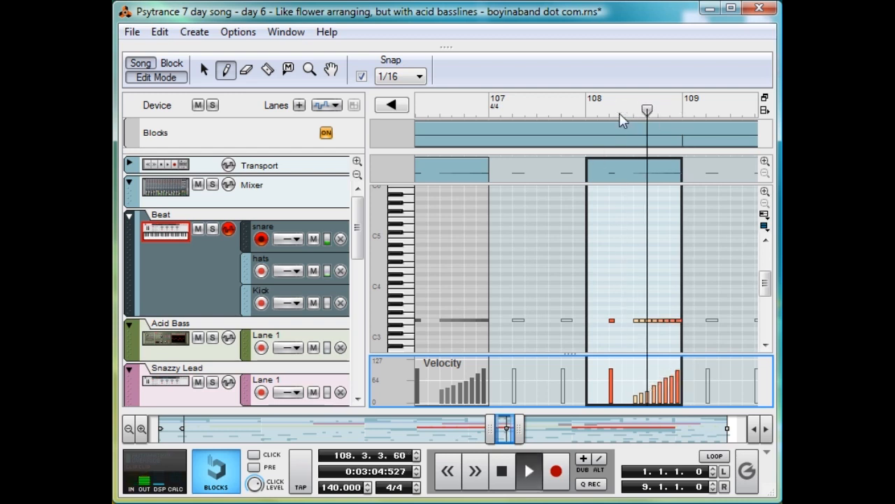
key(space)
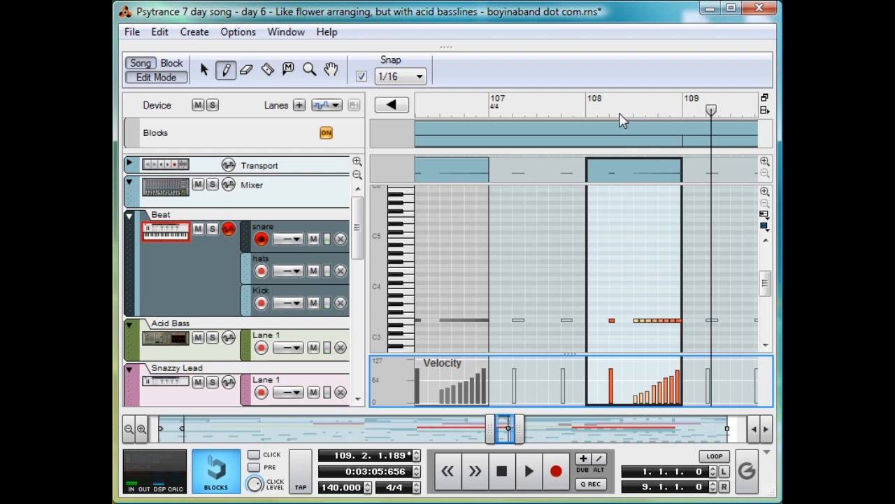
key(q)
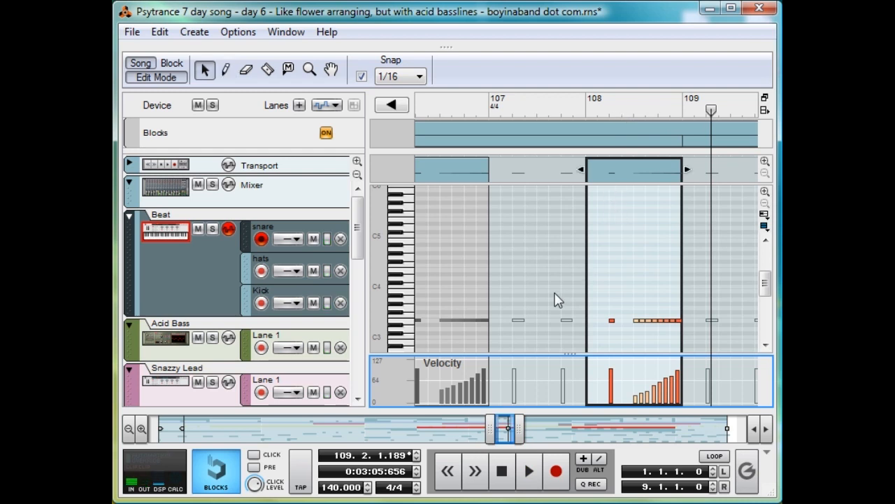